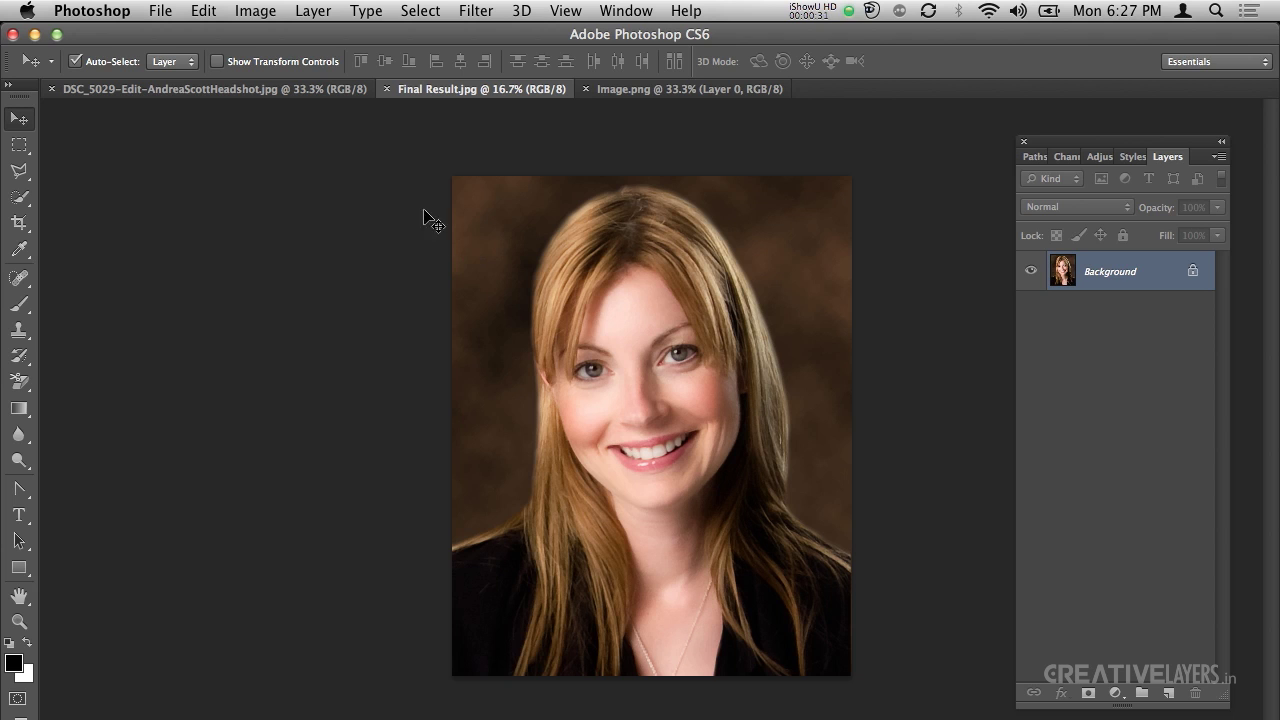
Step: After viewing the original headshot and finished result, create a new 8 × 10 in, 72 ppi document
left_click(322, 101)
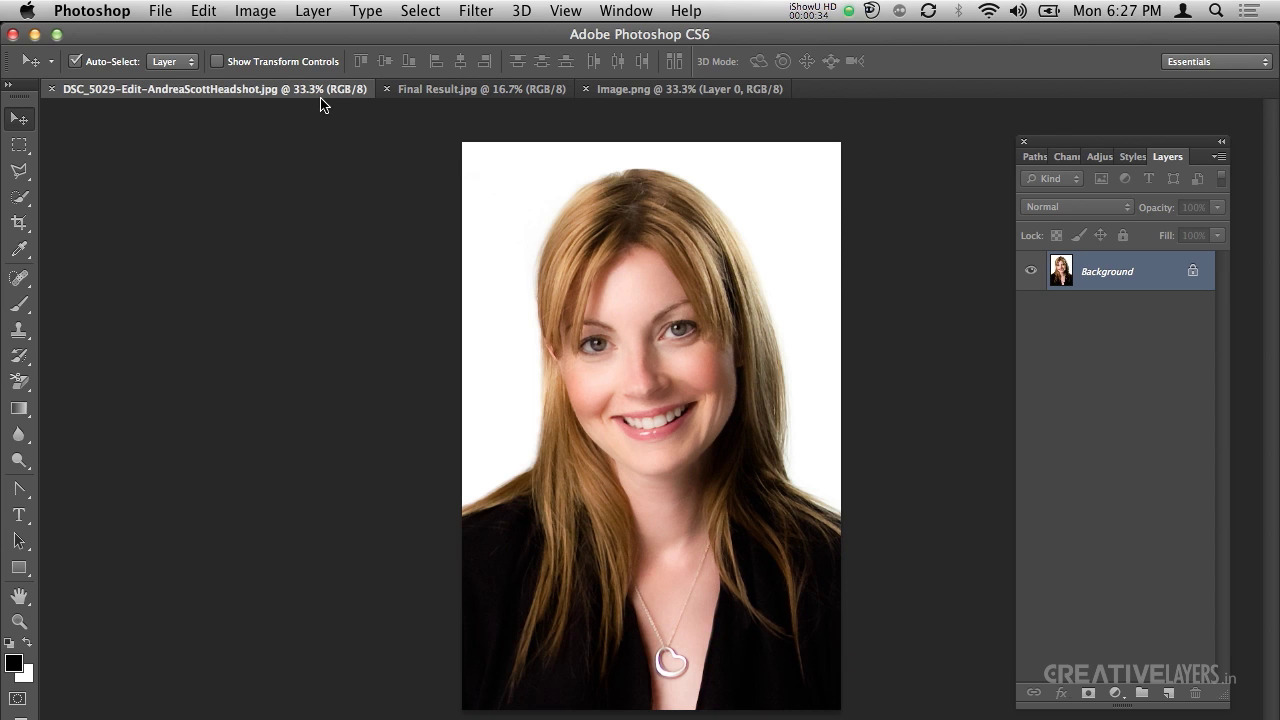
left_click(411, 100)
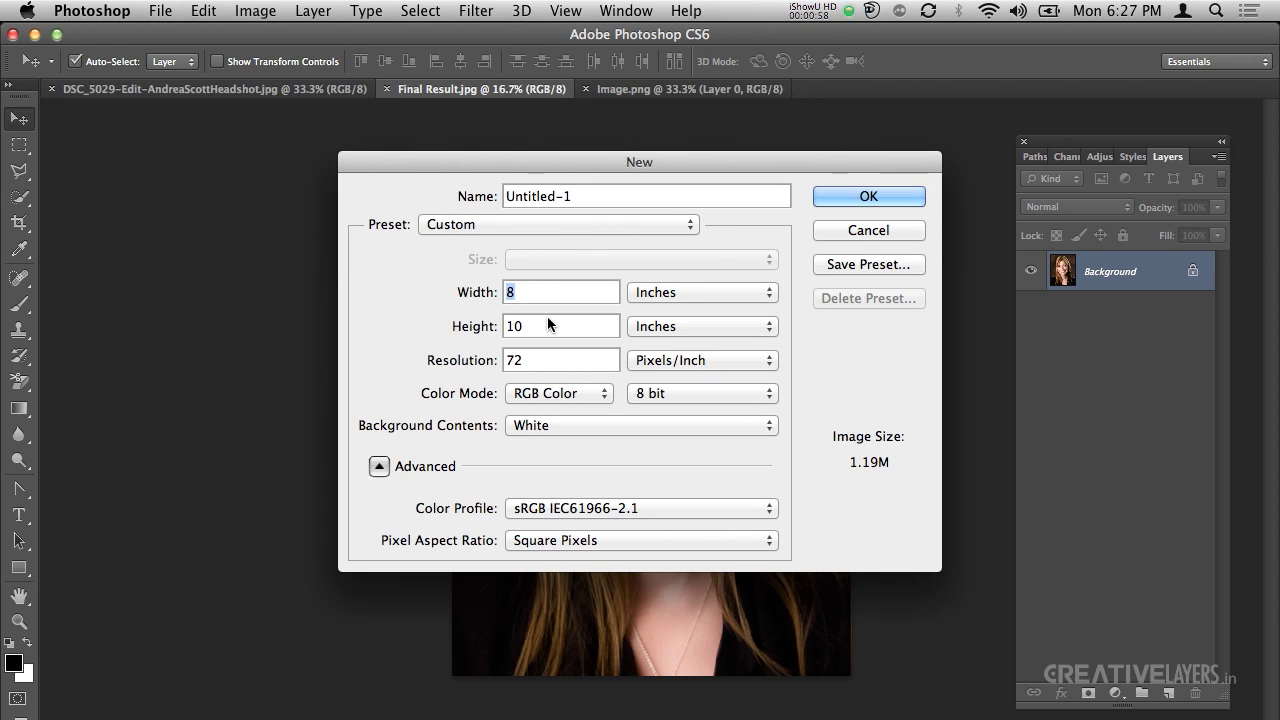
double_click(518, 326)
double_click(514, 360)
left_click(834, 202)
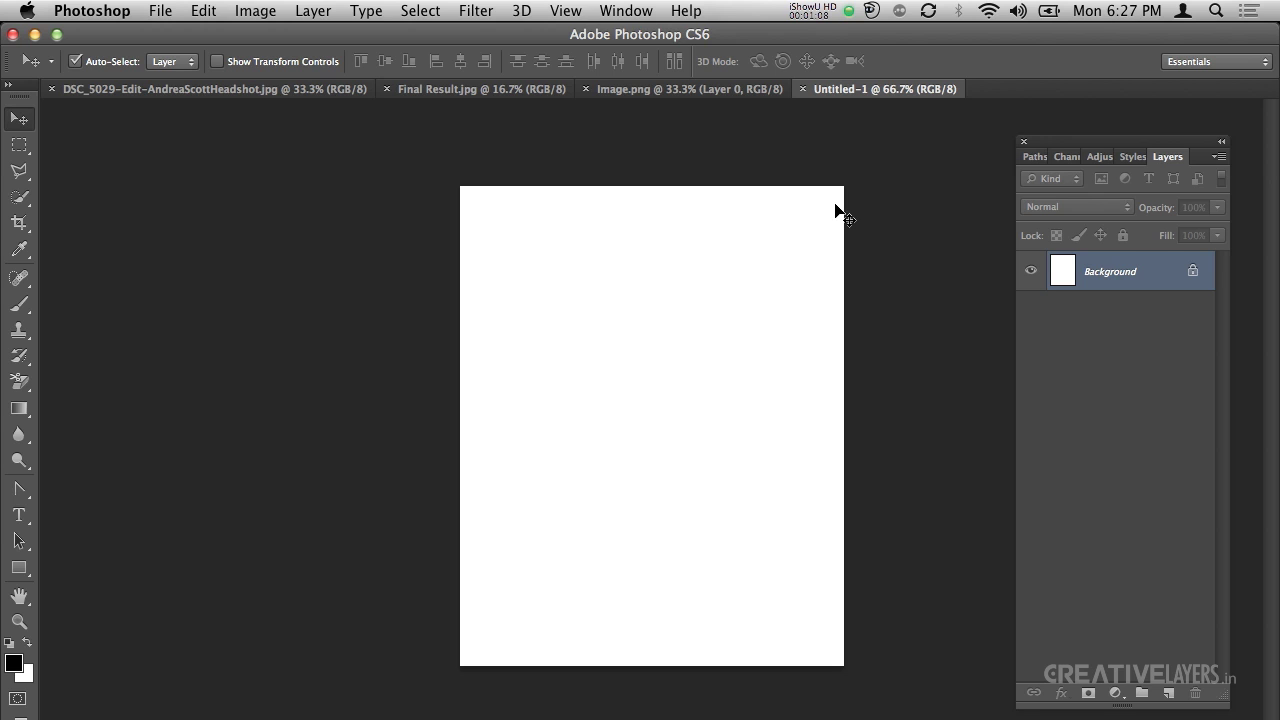
Step: Reset the foreground colour to black and fill the Background layer with it
left_click(13, 584)
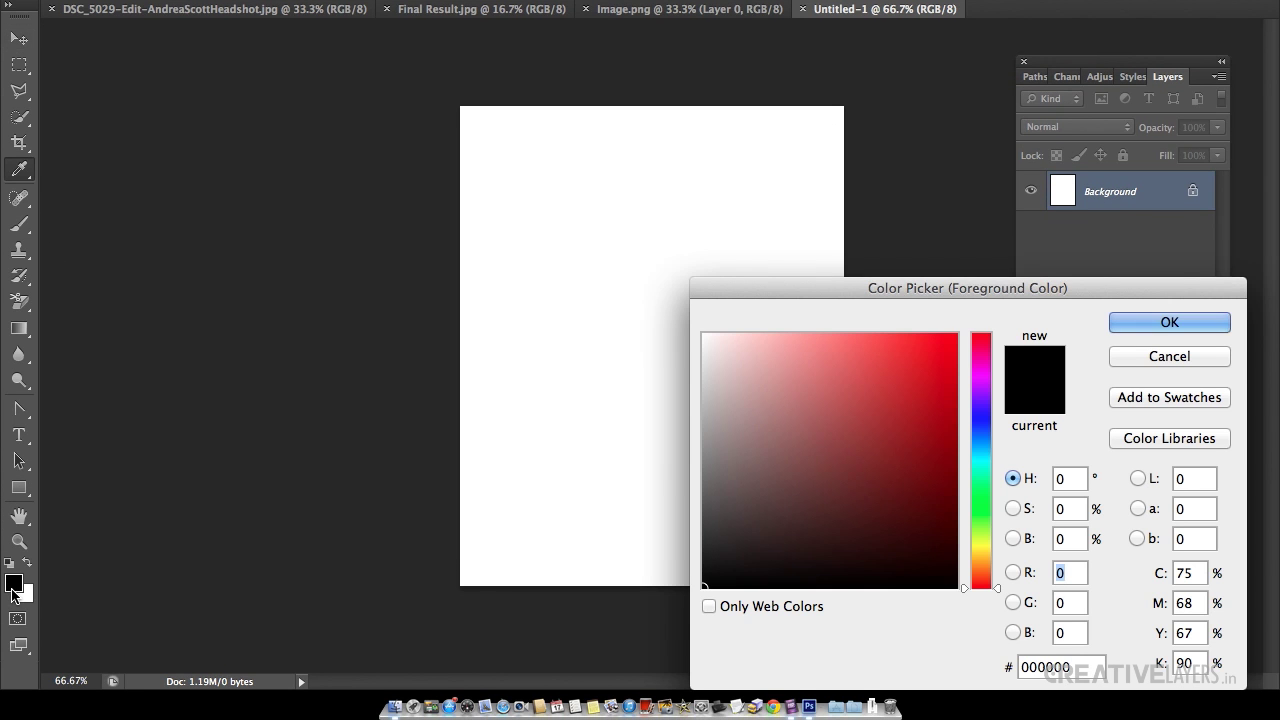
left_click_drag(946, 373, 912, 446)
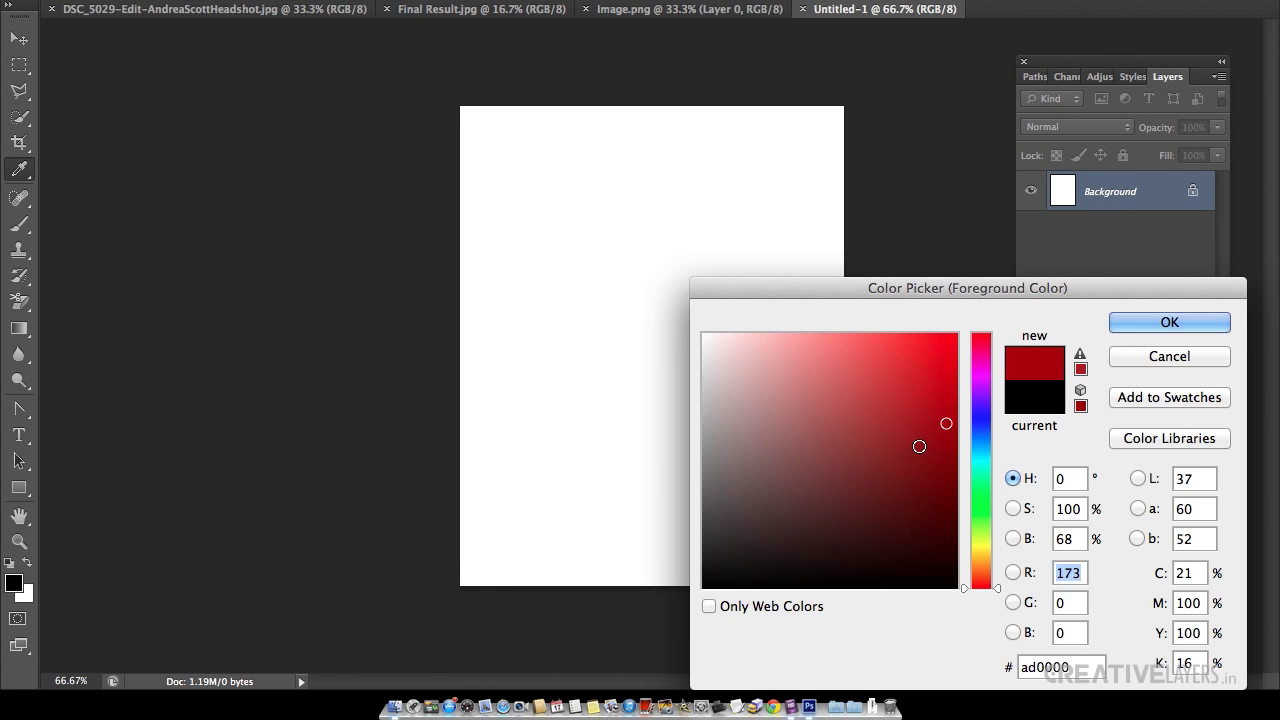
left_click(1155, 325)
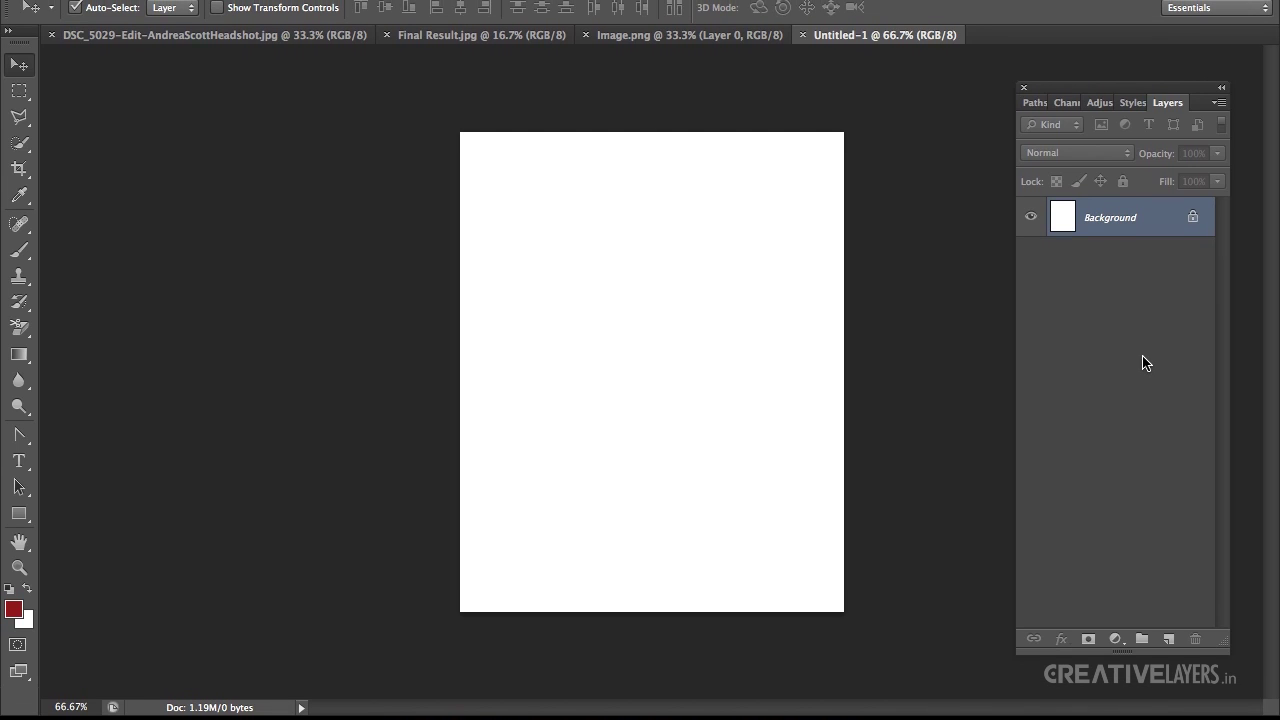
key("d")
key("super+BackSpace")
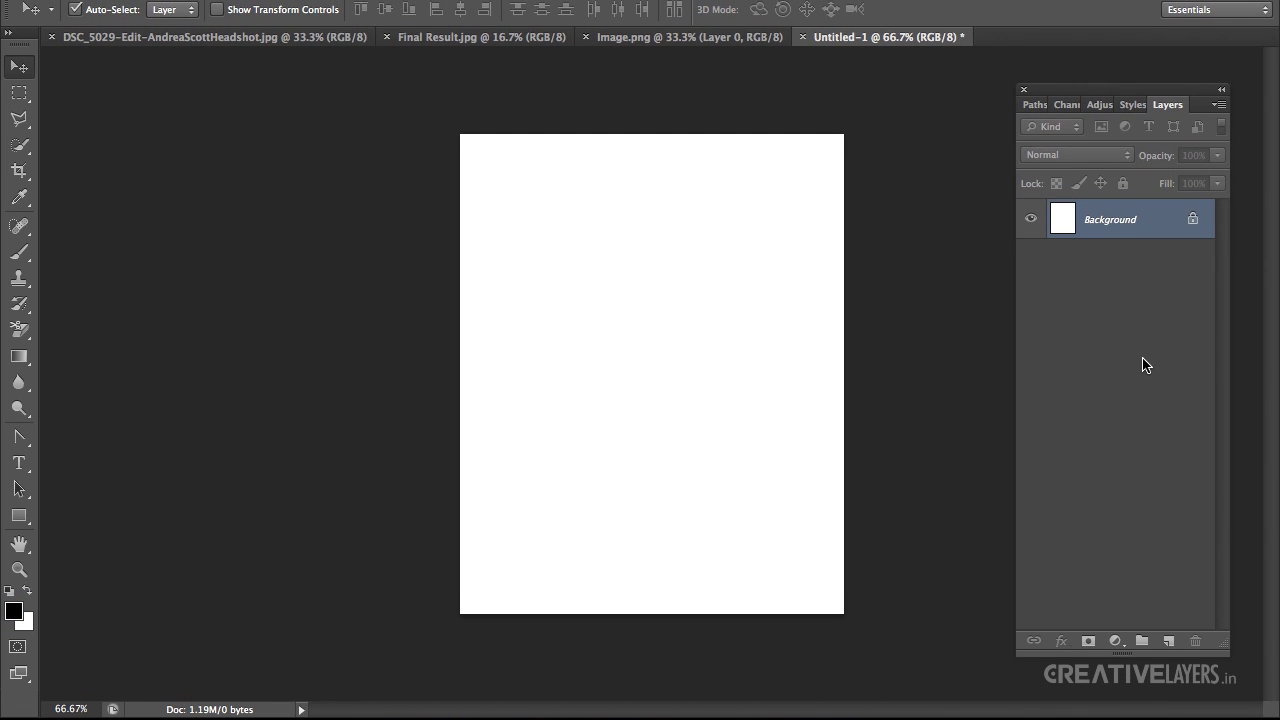
key("alt+BackSpace")
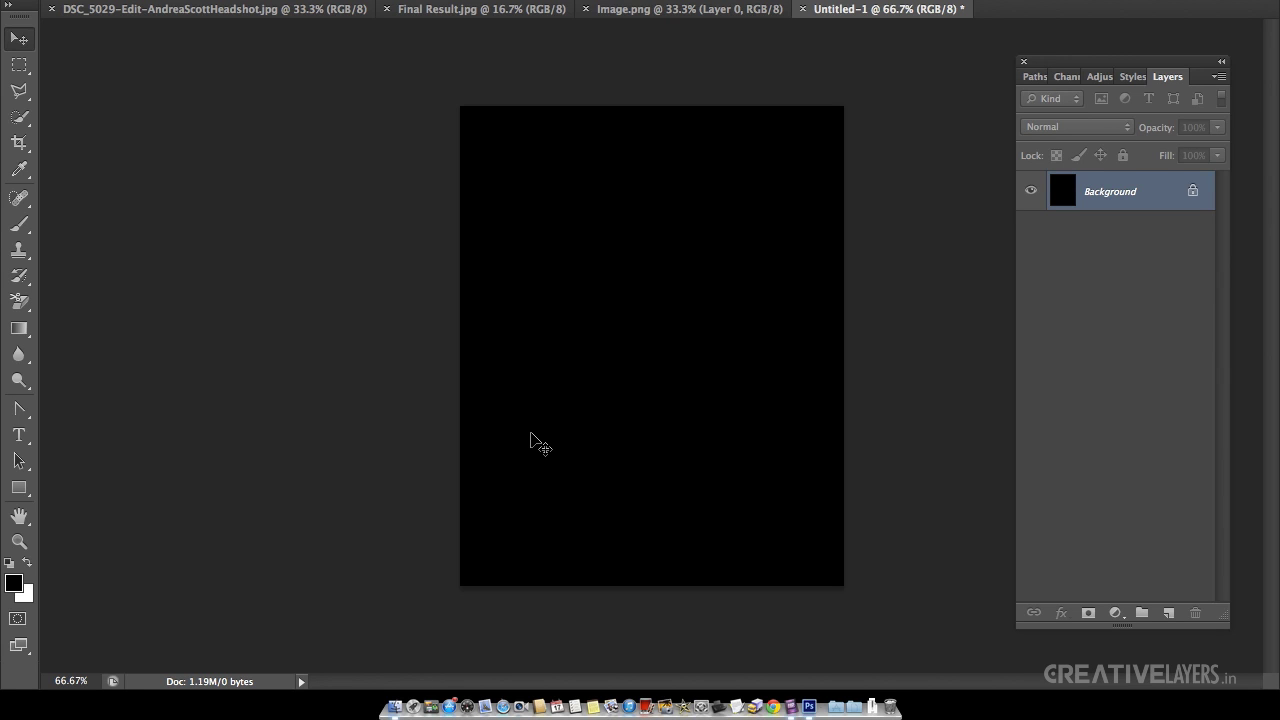
Step: Add a new Layer 1 and render Clouds onto it
key("super+shift+n")
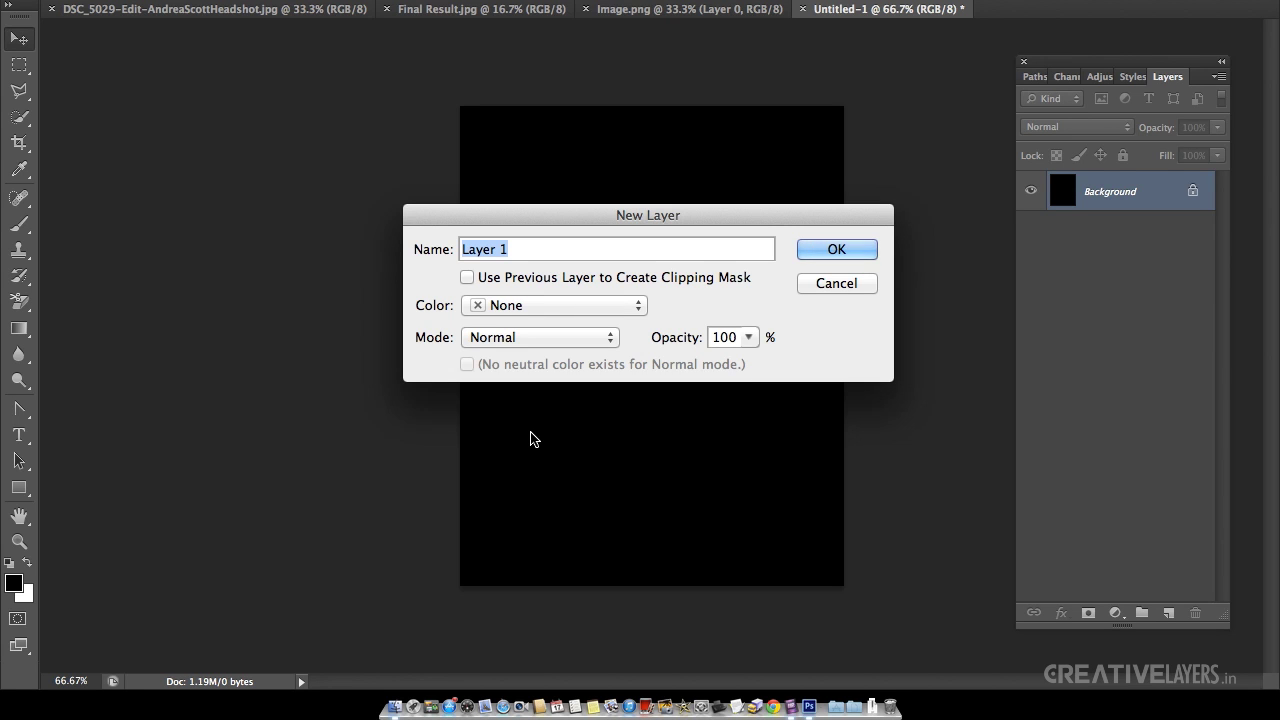
key("Return")
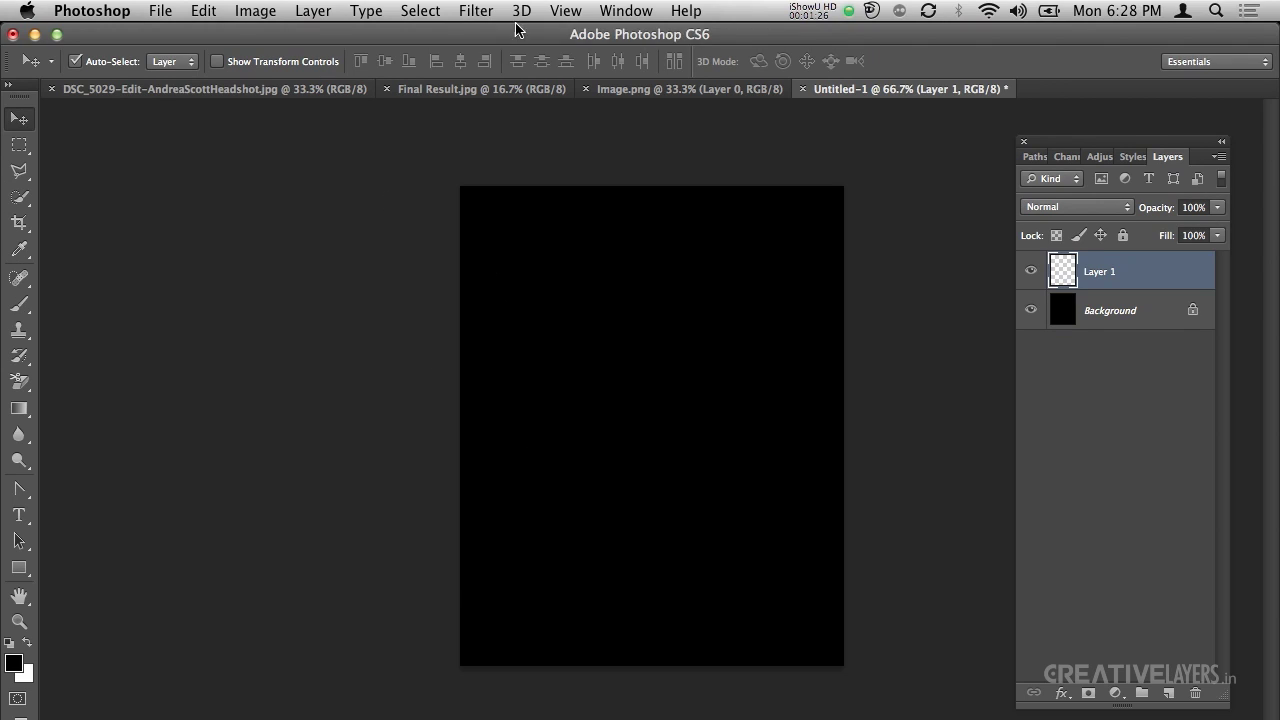
left_click(477, 11)
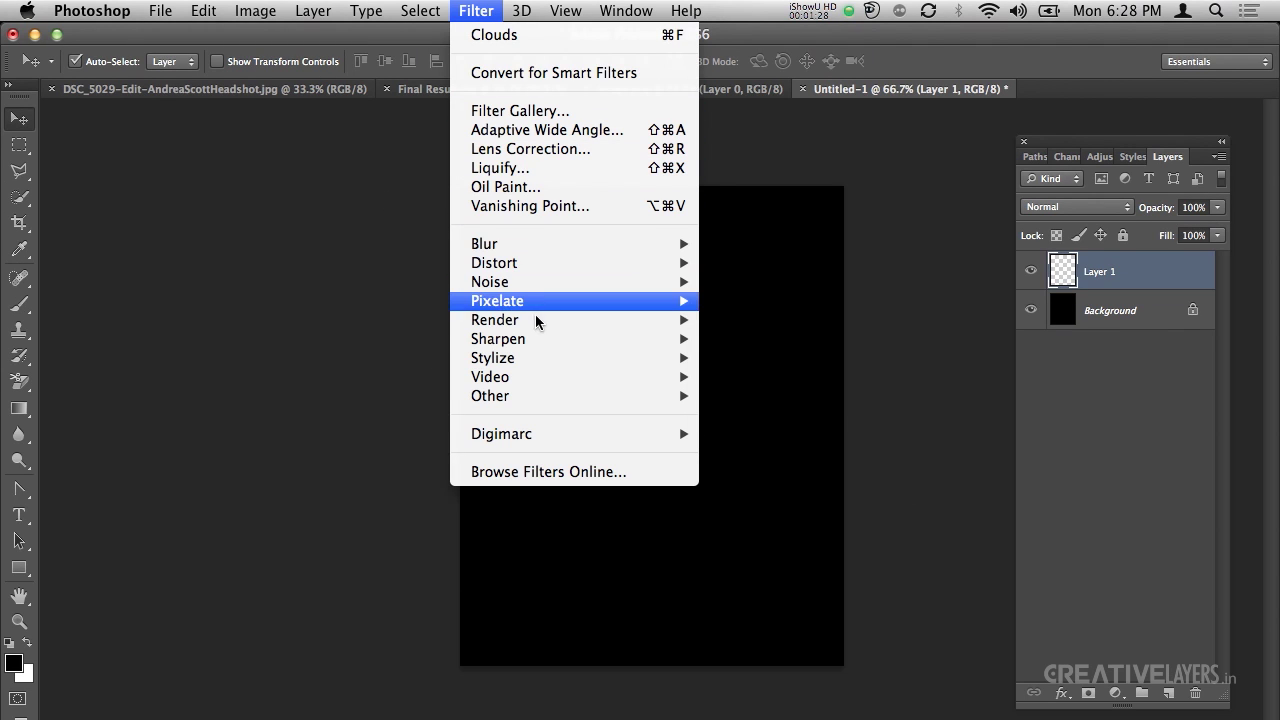
mouse_move(540, 322)
left_click(779, 324)
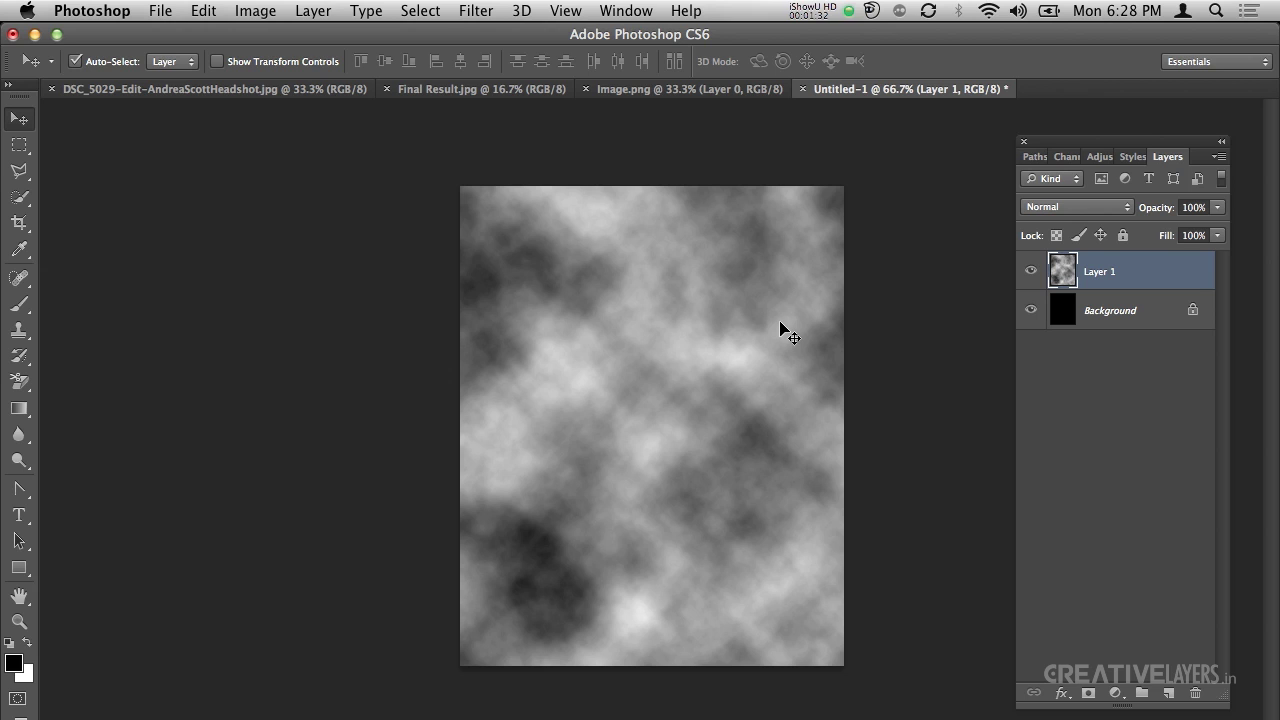
Step: Re-render the clouds five times with Ctrl+F to get a new pattern
key("super+f")
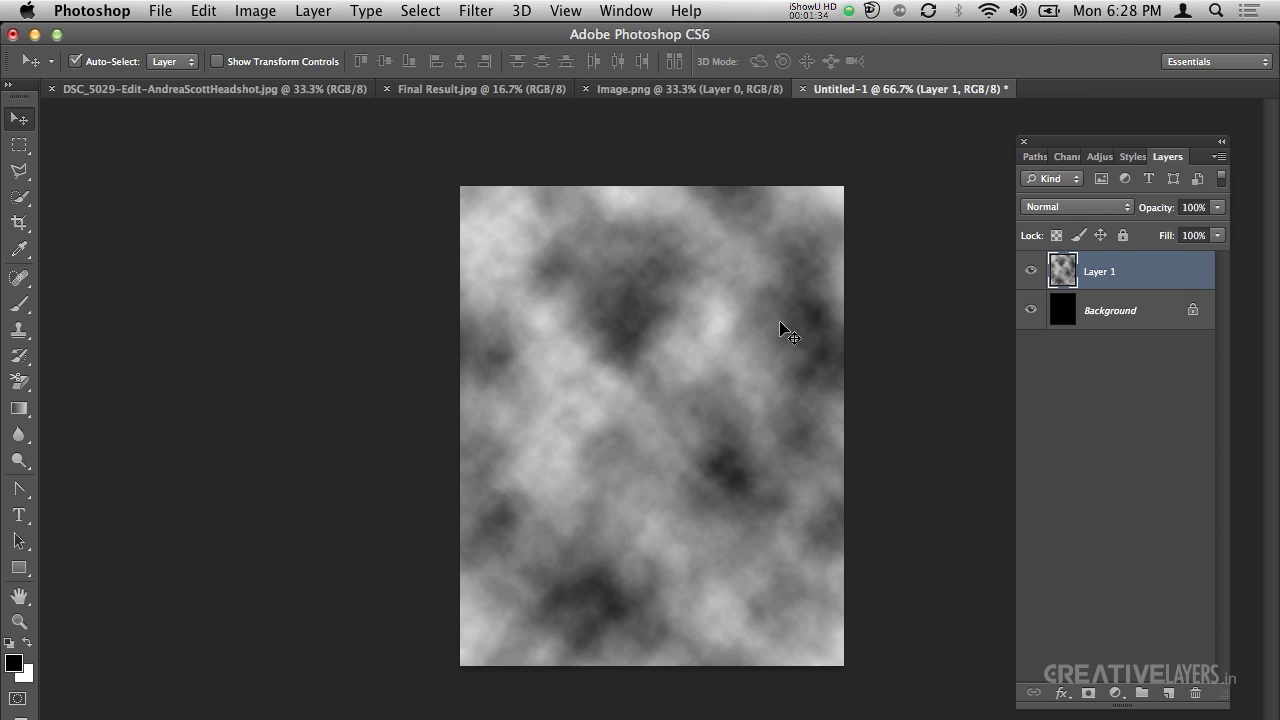
key("super+f")
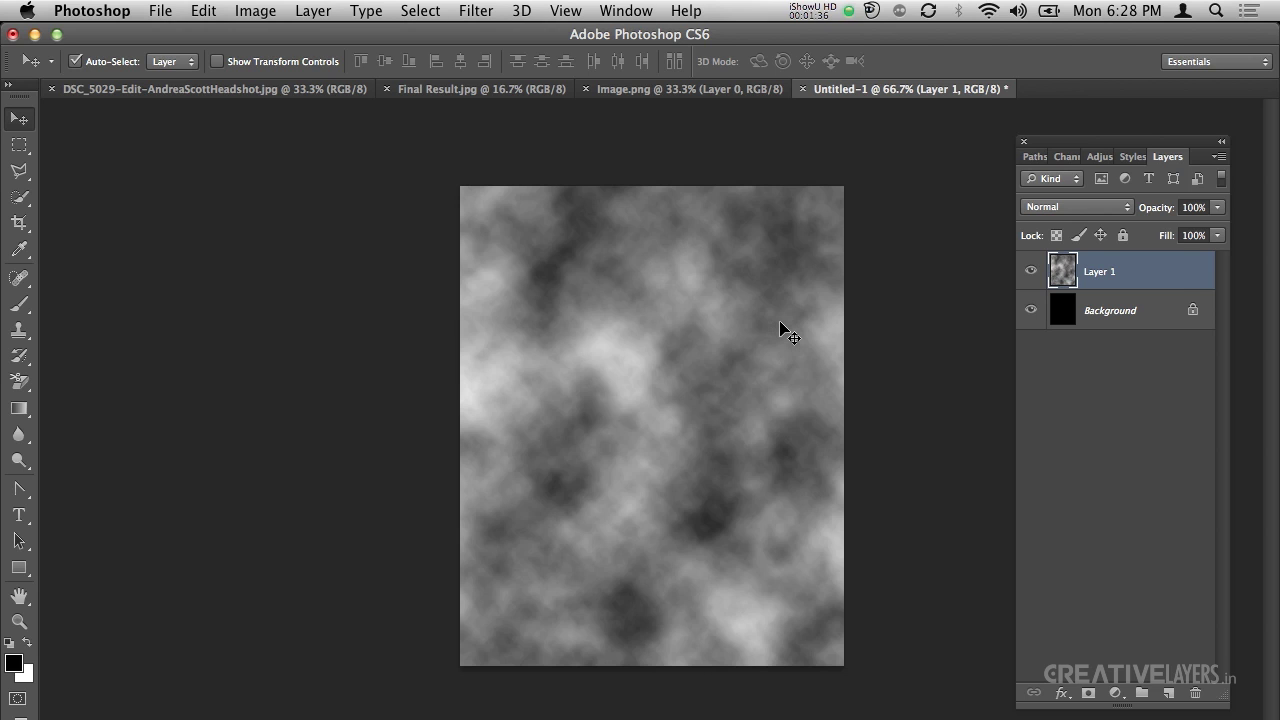
key("super+f")
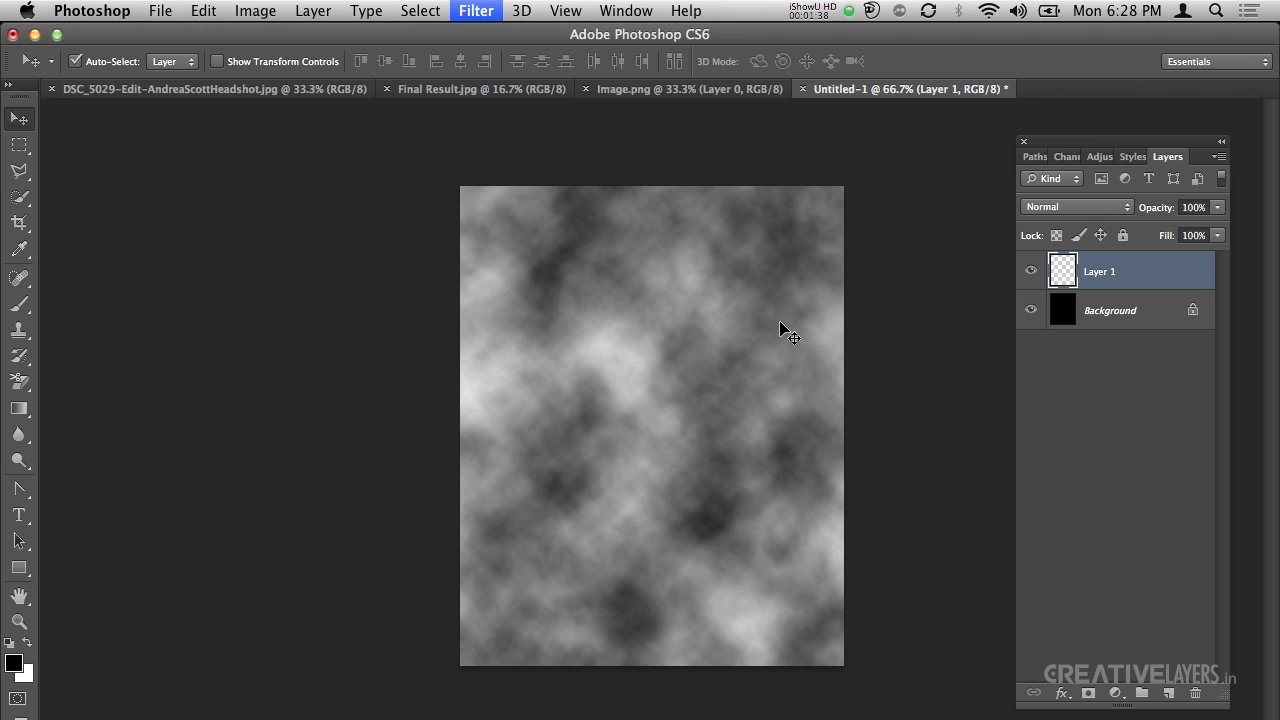
key("super+f")
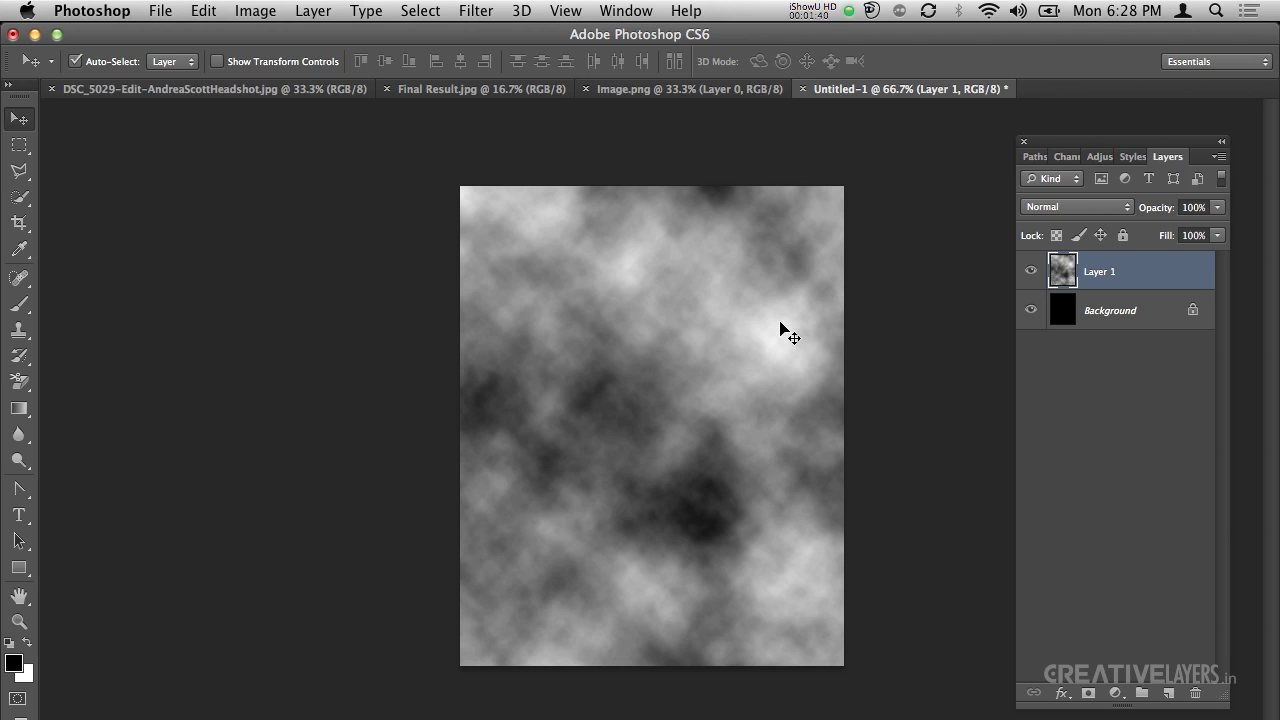
key("super+f")
key("super+f")
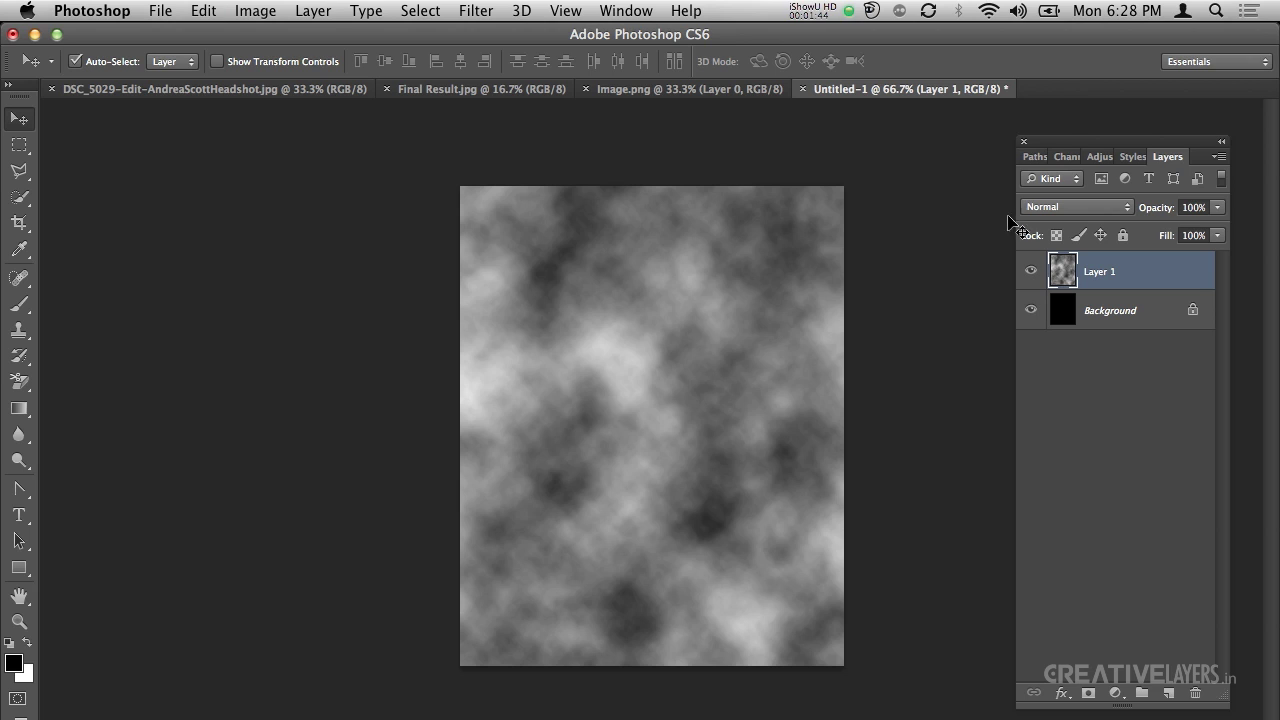
Step: Drop the clouds layer to 40% opacity, merge it into the Background, and open Preferences
key("4")
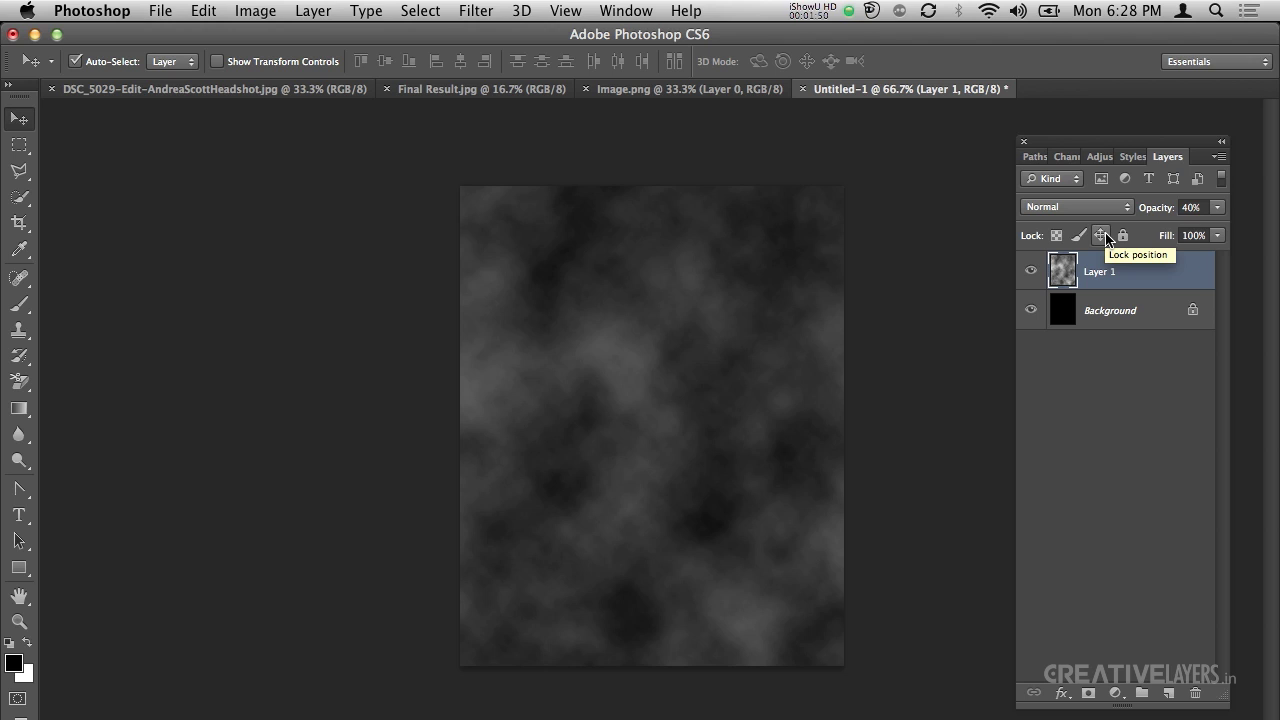
key("super+e")
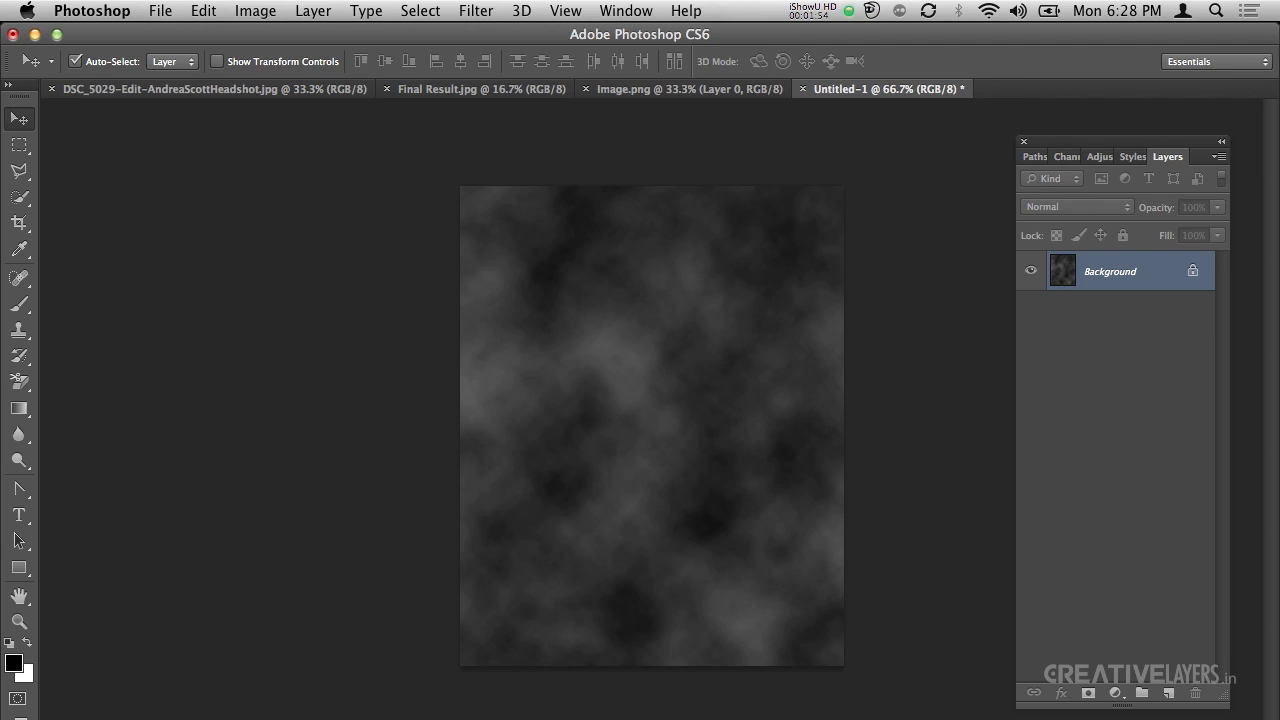
left_click(469, 12)
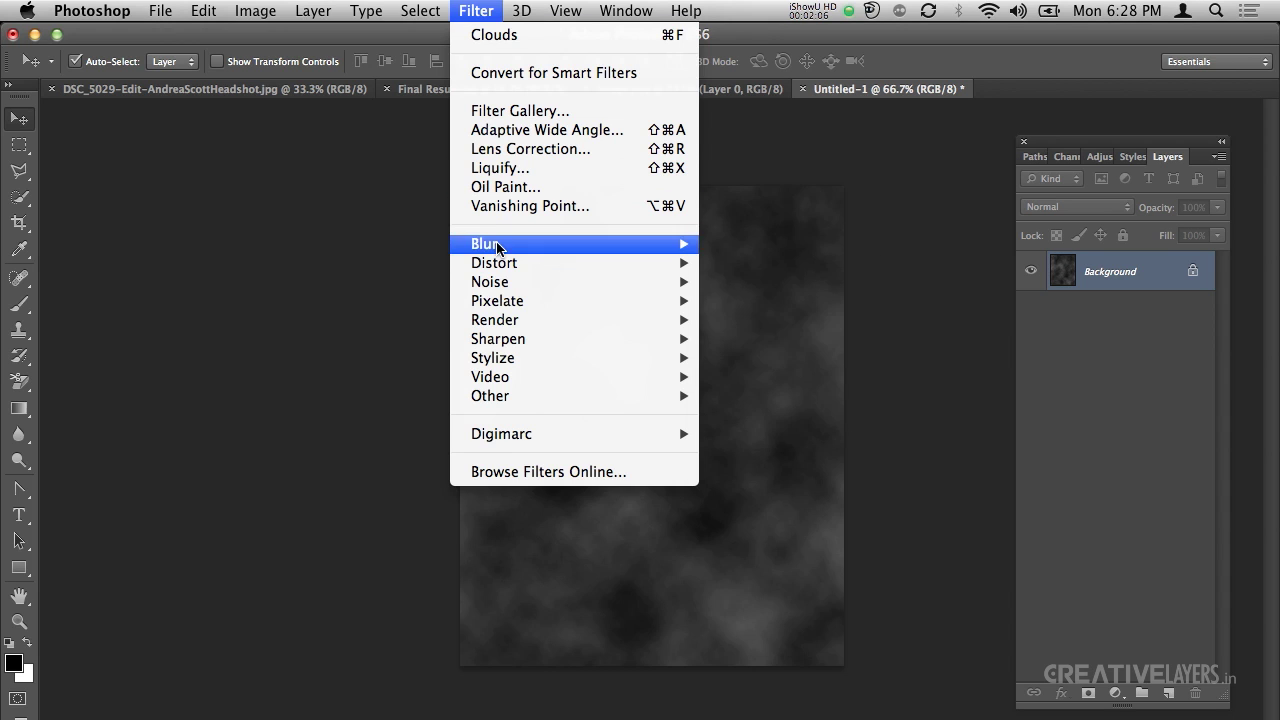
mouse_move(503, 263)
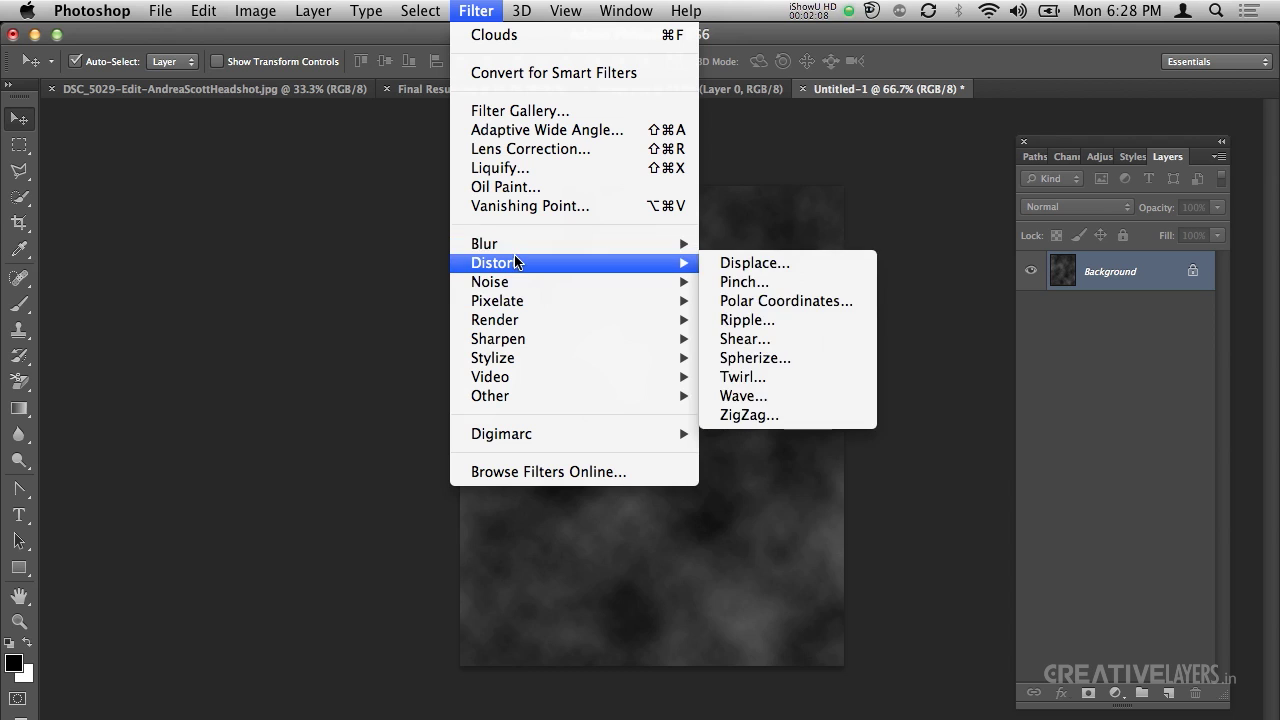
left_click(355, 240)
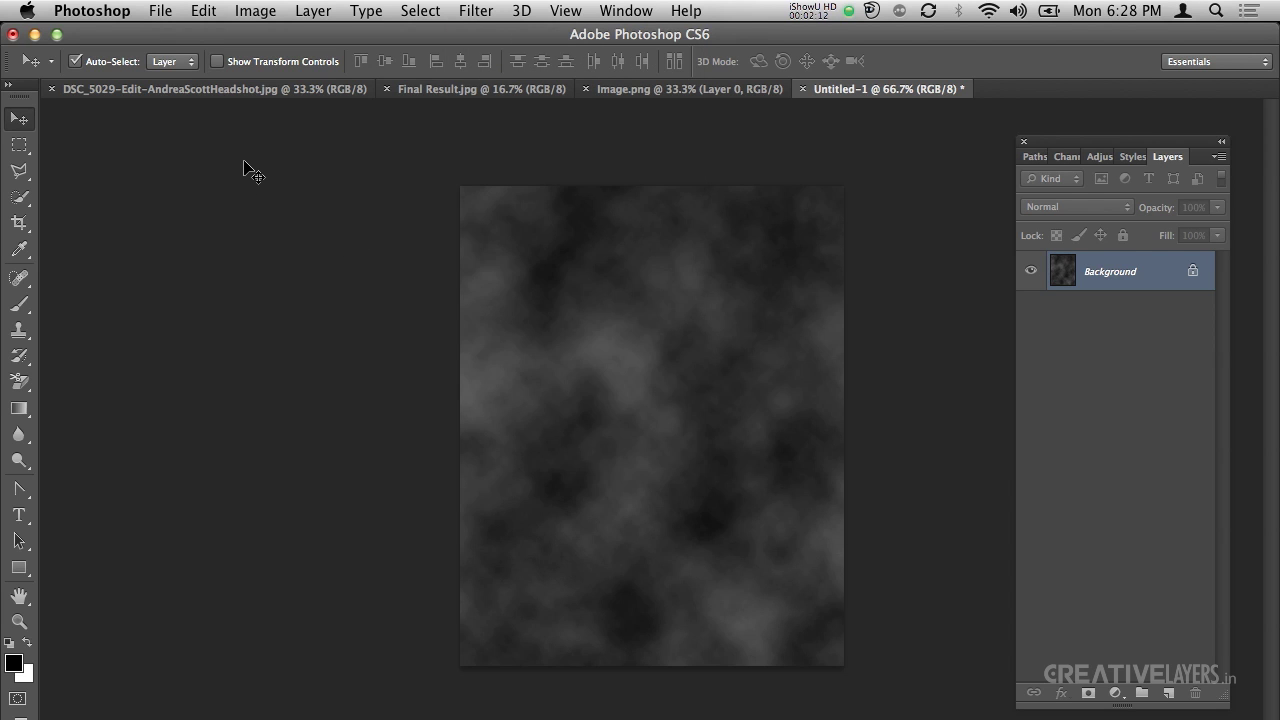
key("super+k")
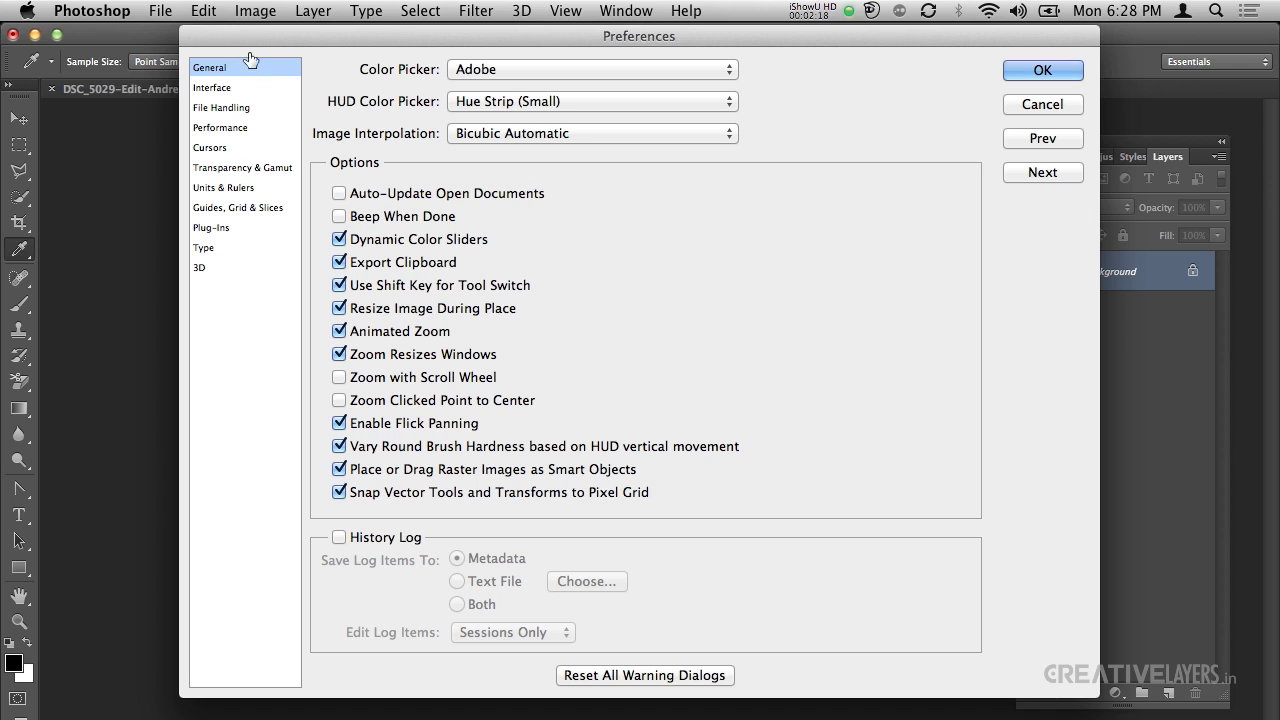
Step: On the Plug-Ins page, enable 'Show all Filter Gallery groups and names' and confirm
left_click_drag(259, 35, 260, 46)
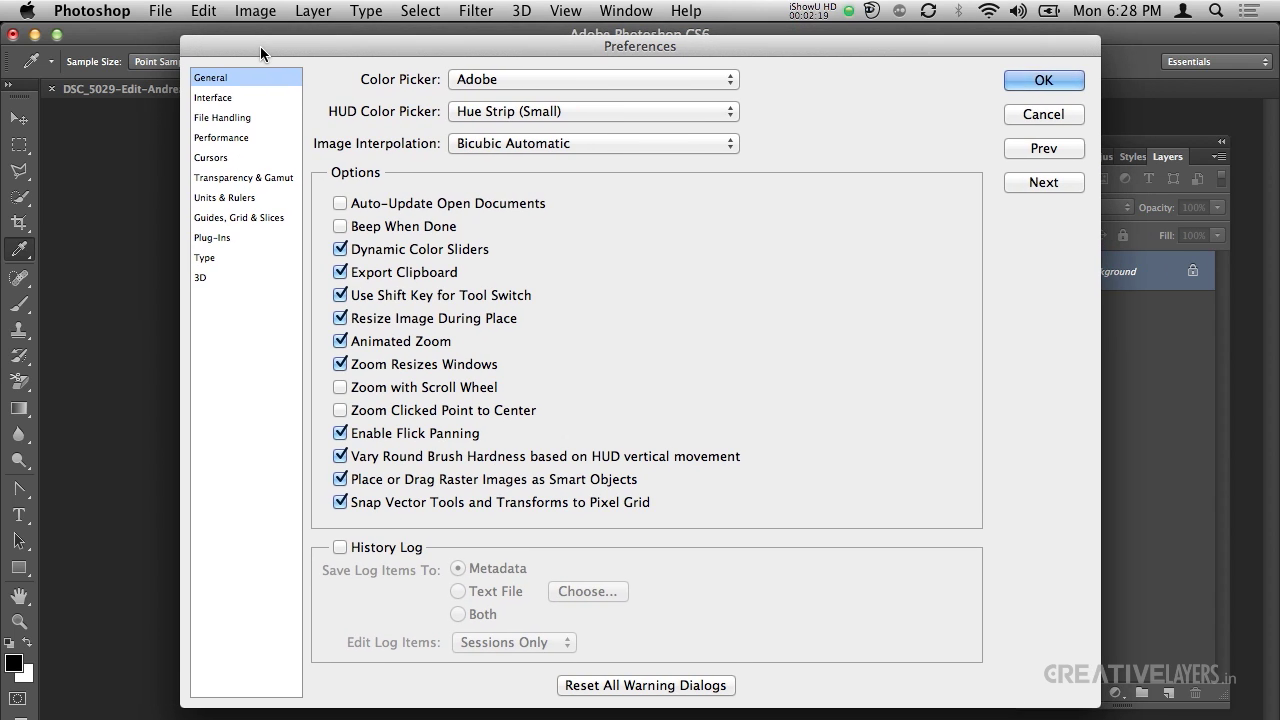
left_click(224, 240)
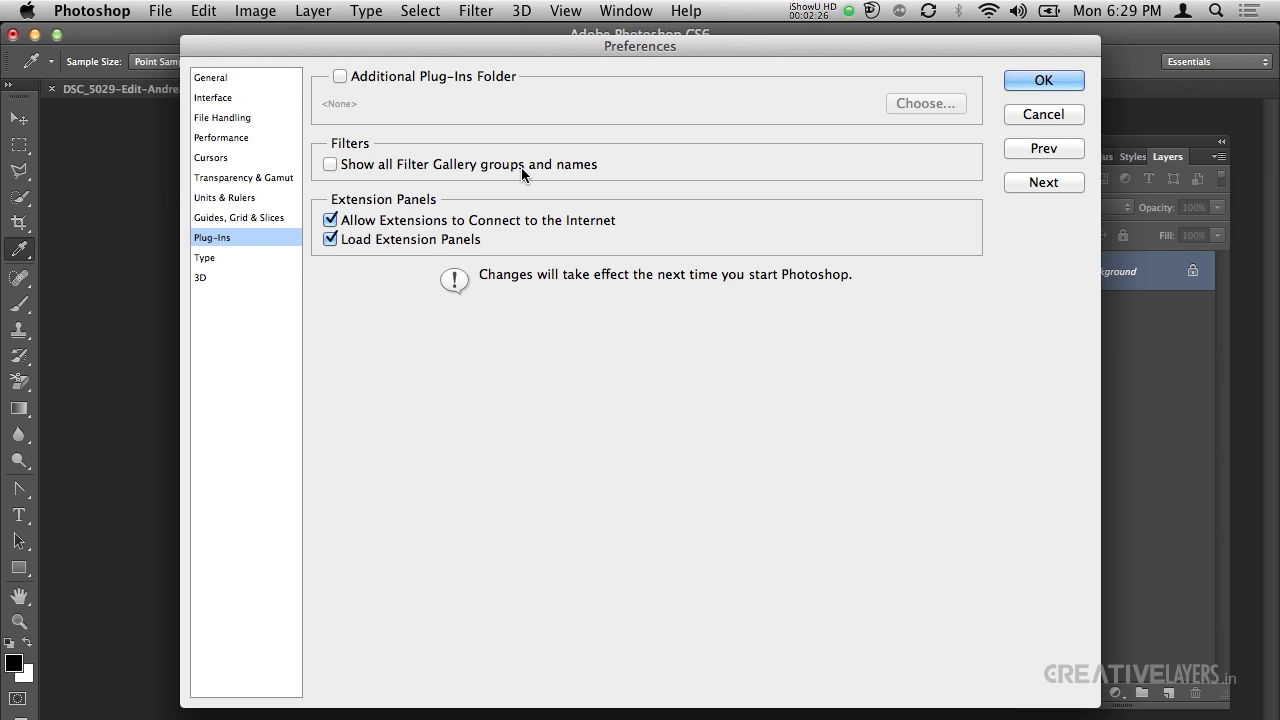
left_click(330, 163)
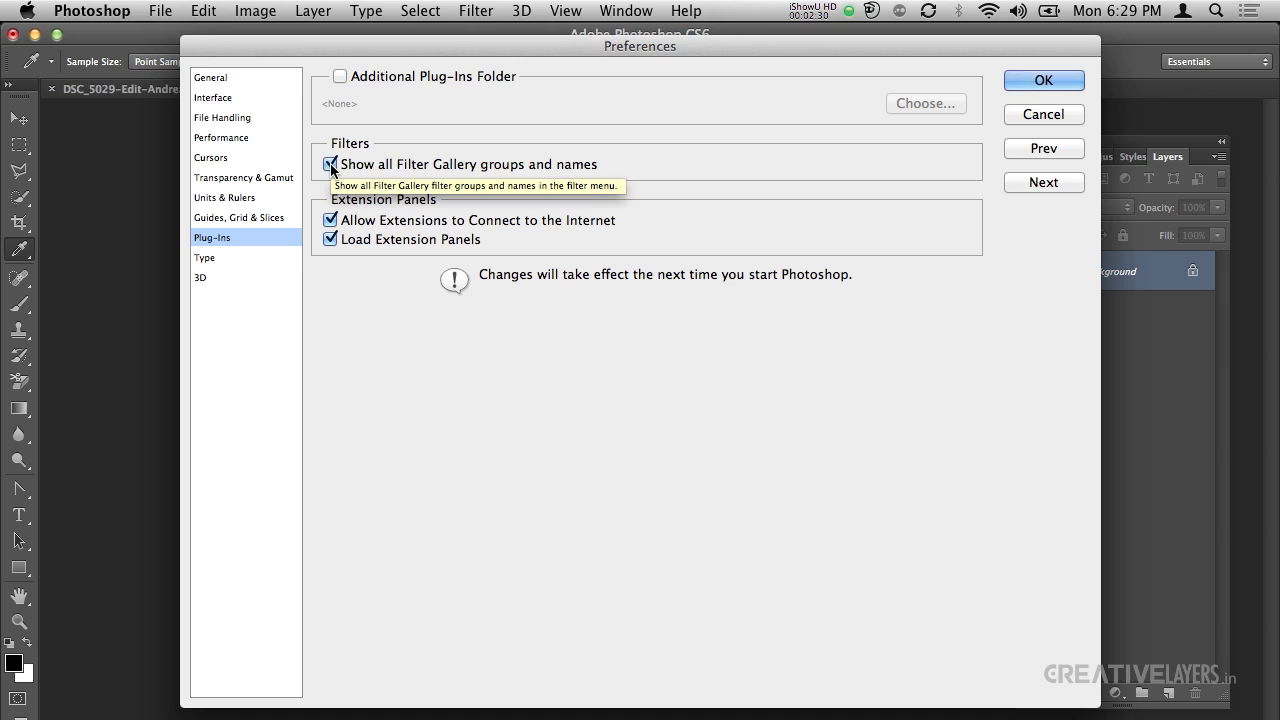
left_click(1040, 80)
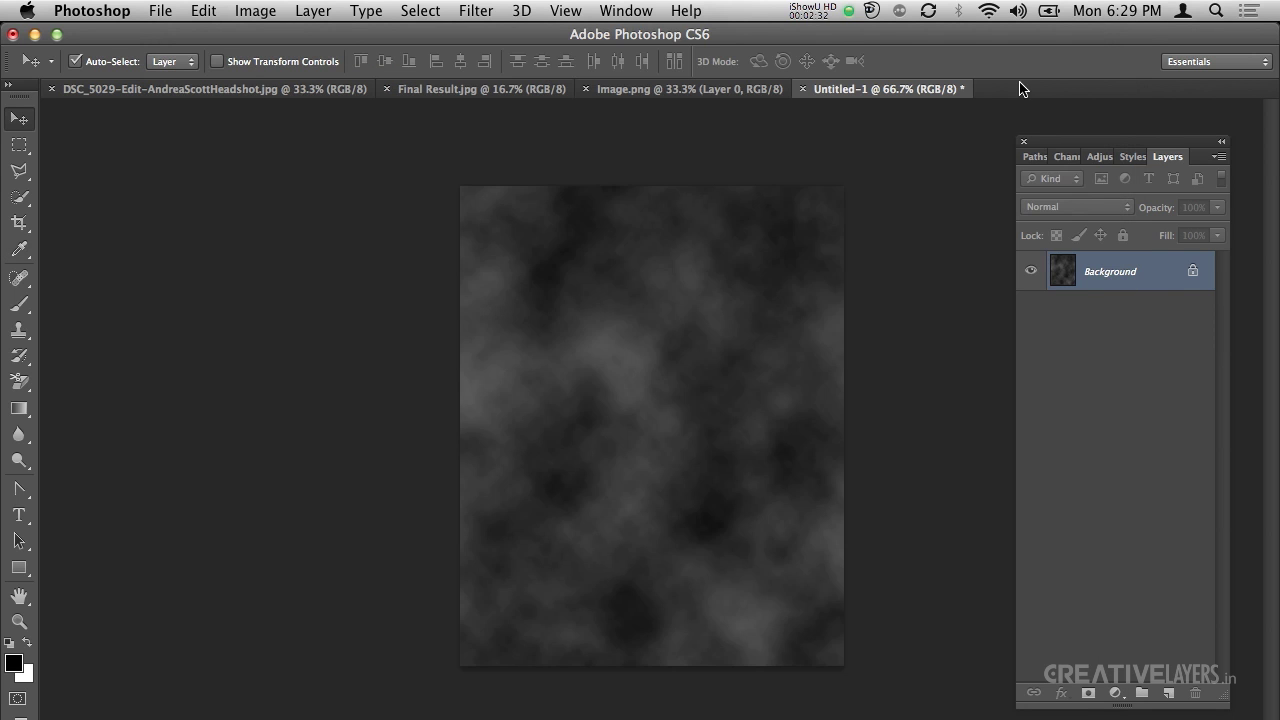
Step: Apply the Spatter filter to the clouds with Spray Radius 10 and Smoothness 5
left_click(476, 11)
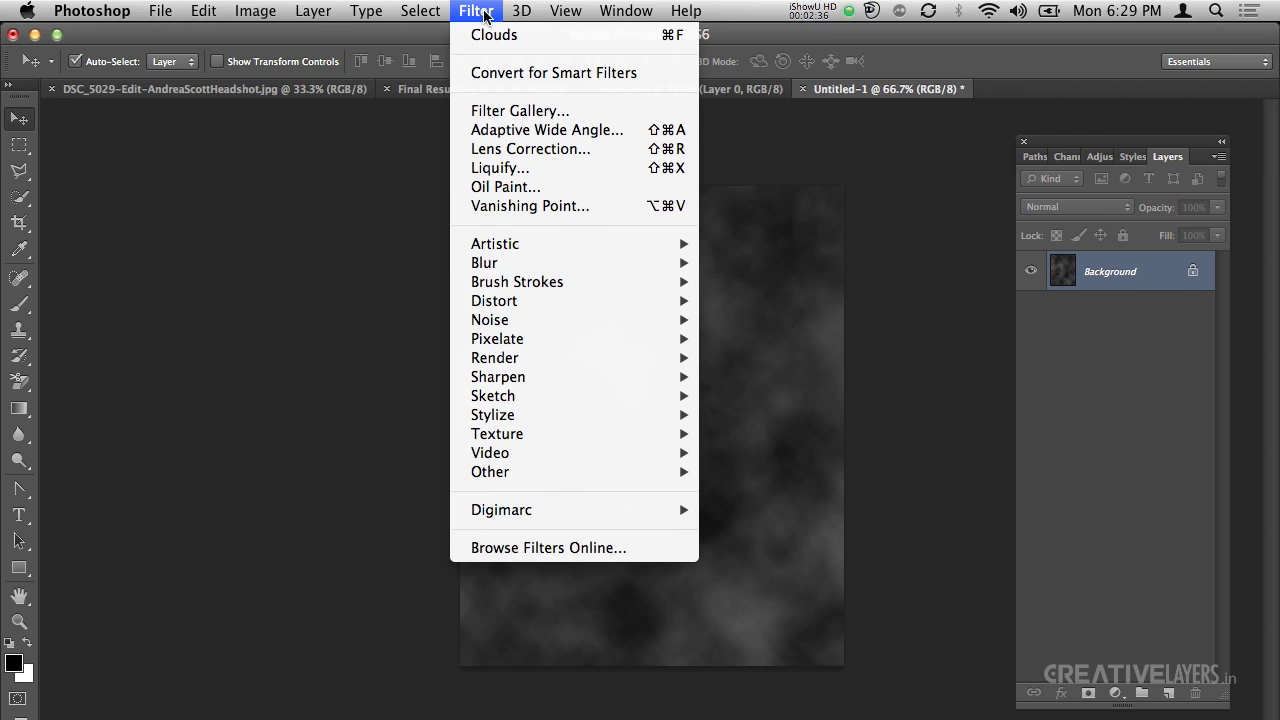
mouse_move(542, 283)
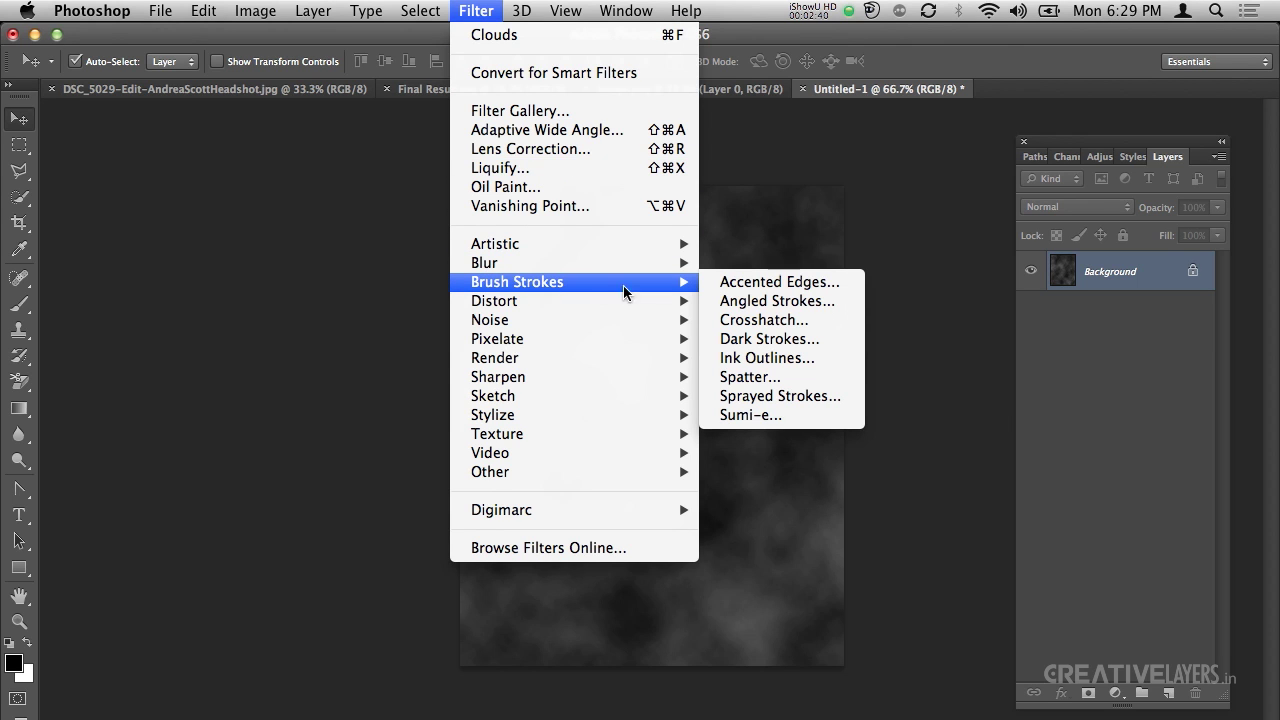
left_click(734, 374)
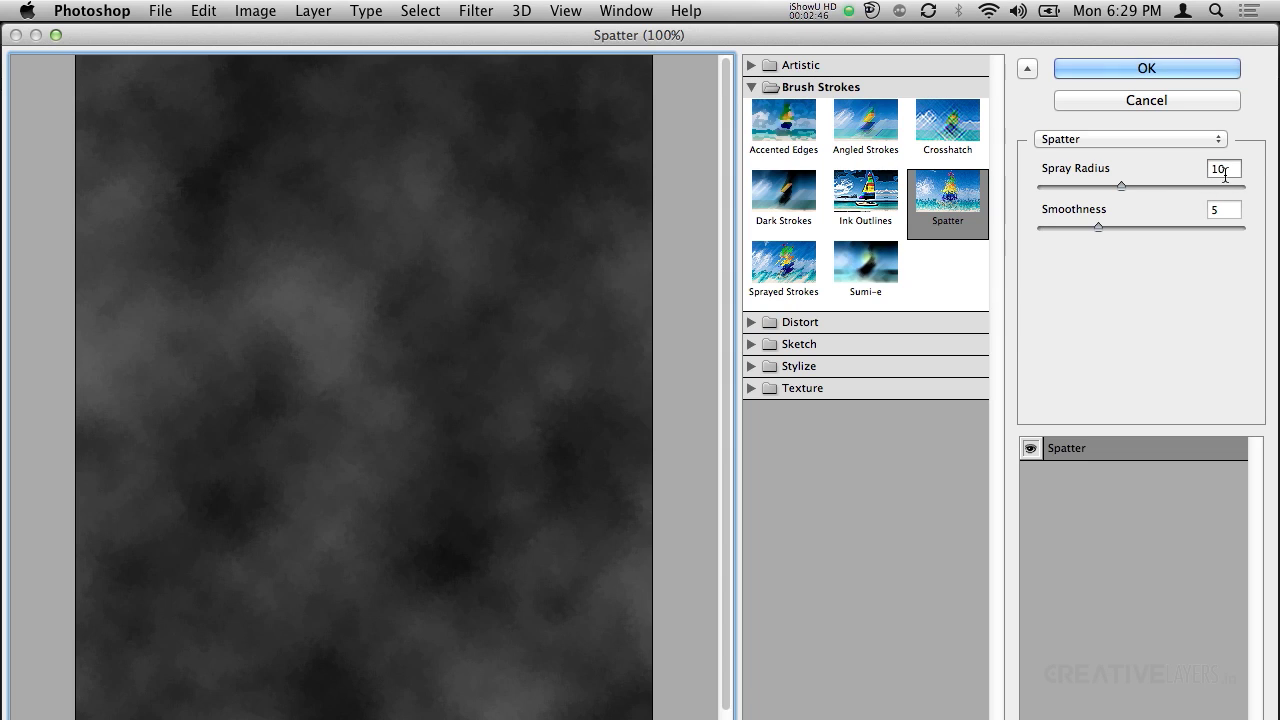
left_click(1230, 173)
key("Tab")
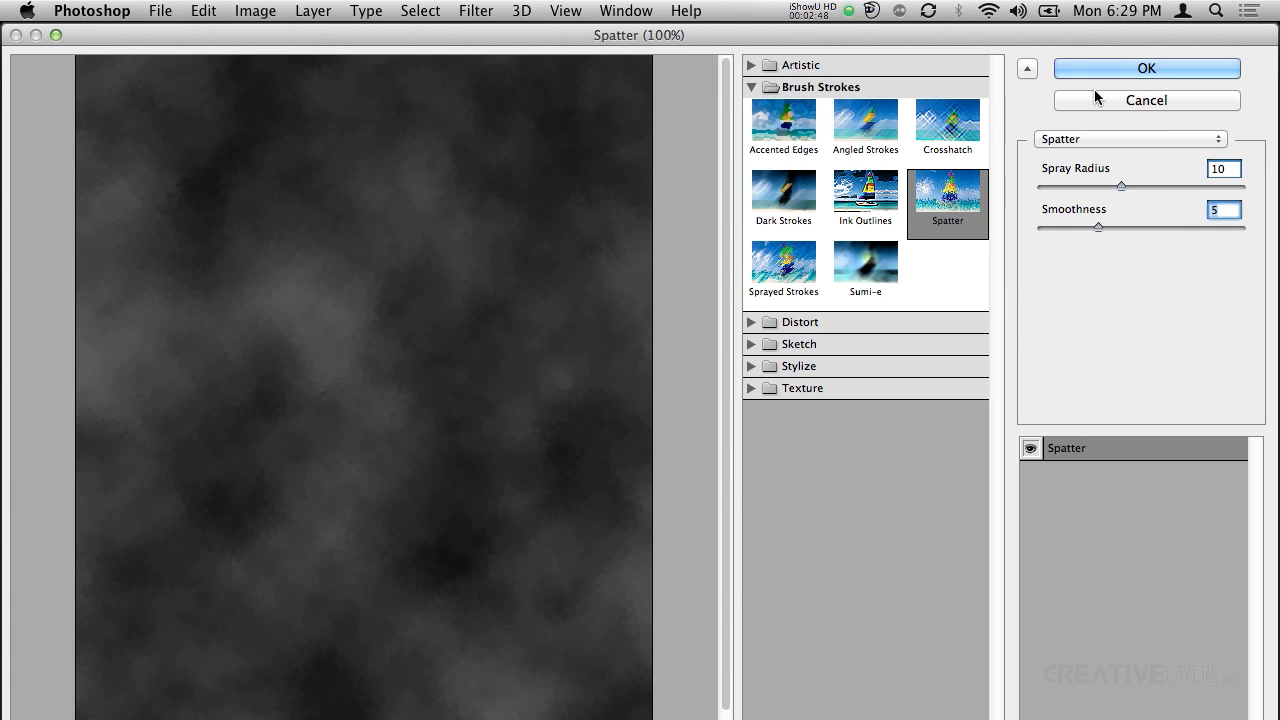
left_click(1131, 70)
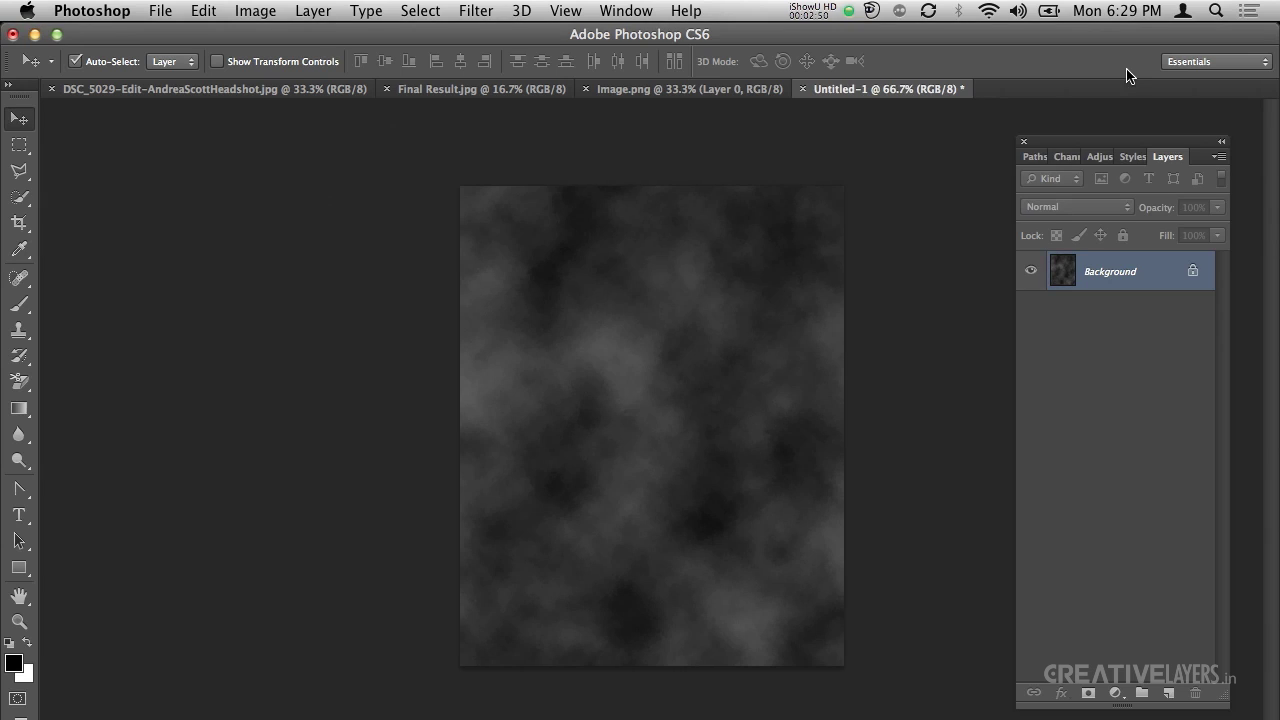
Step: Use Edit > Fade Spatter to reduce the Spatter effect to 50% opacity
left_click(196, 14)
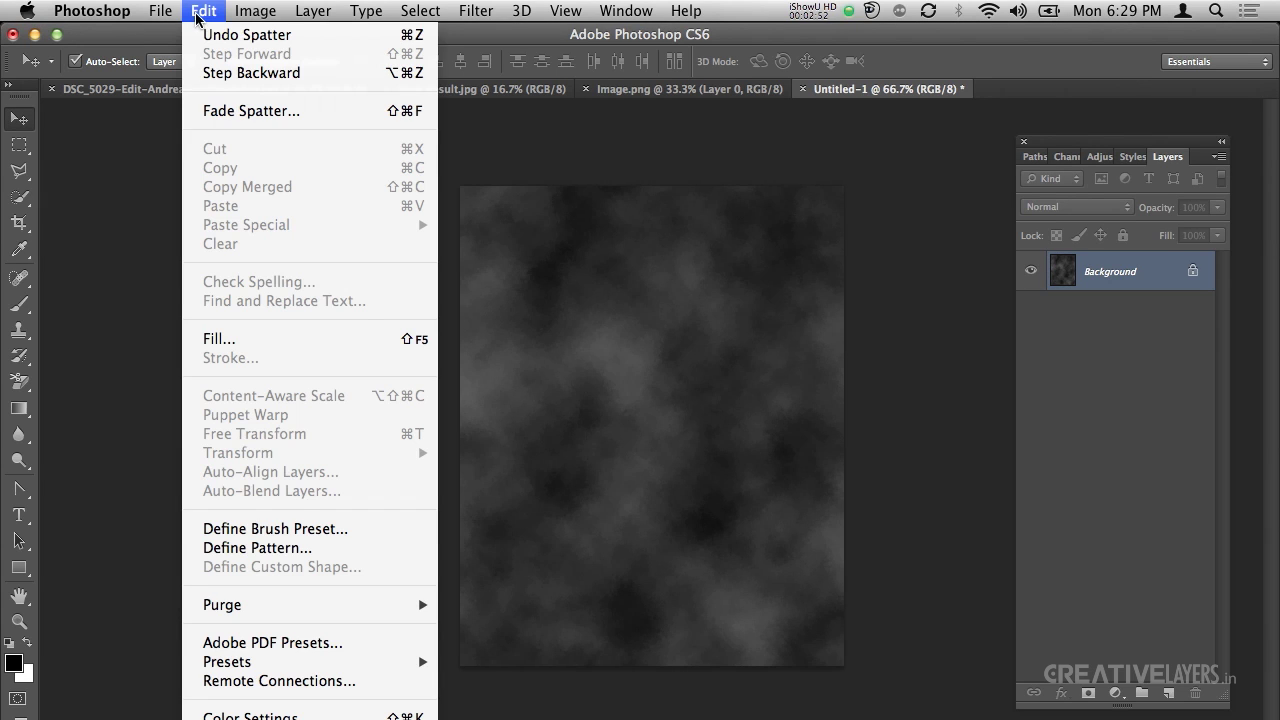
left_click(240, 111)
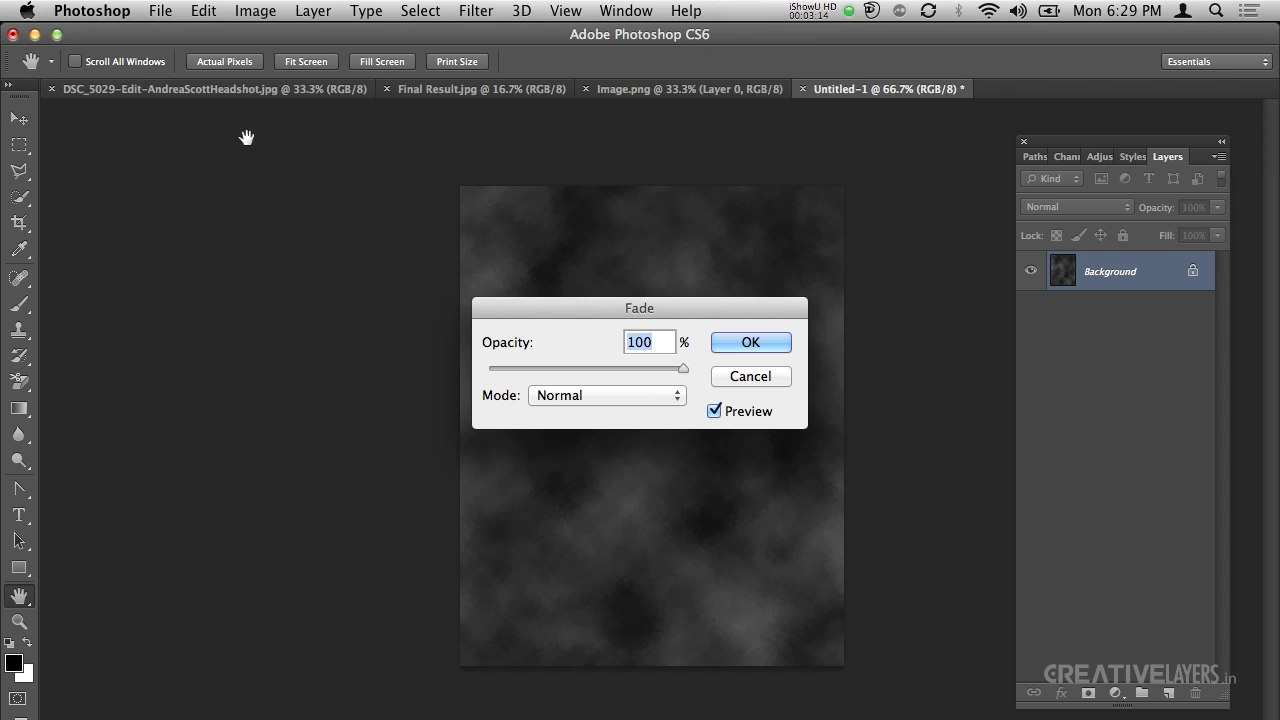
type("50")
key("Return")
key("v")
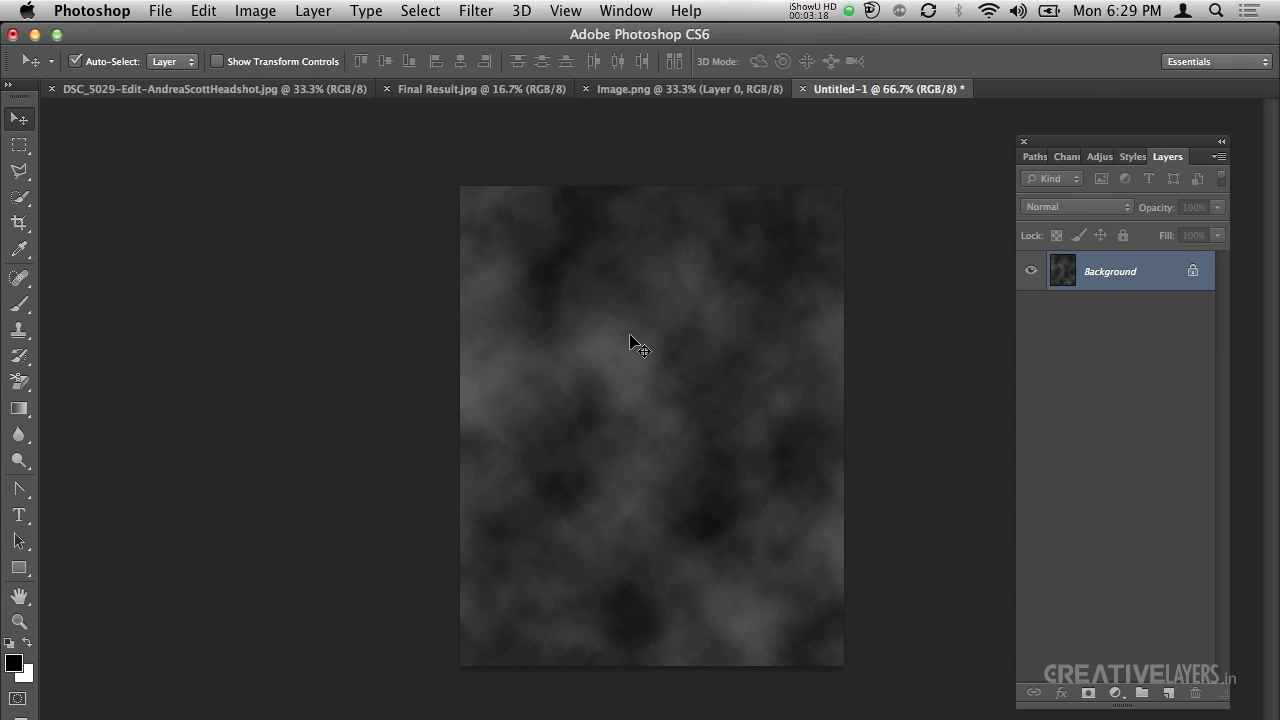
Step: Run Brush Strokes > Spatter a second time with Spray Radius 17 and Smoothness 7
left_click(475, 11)
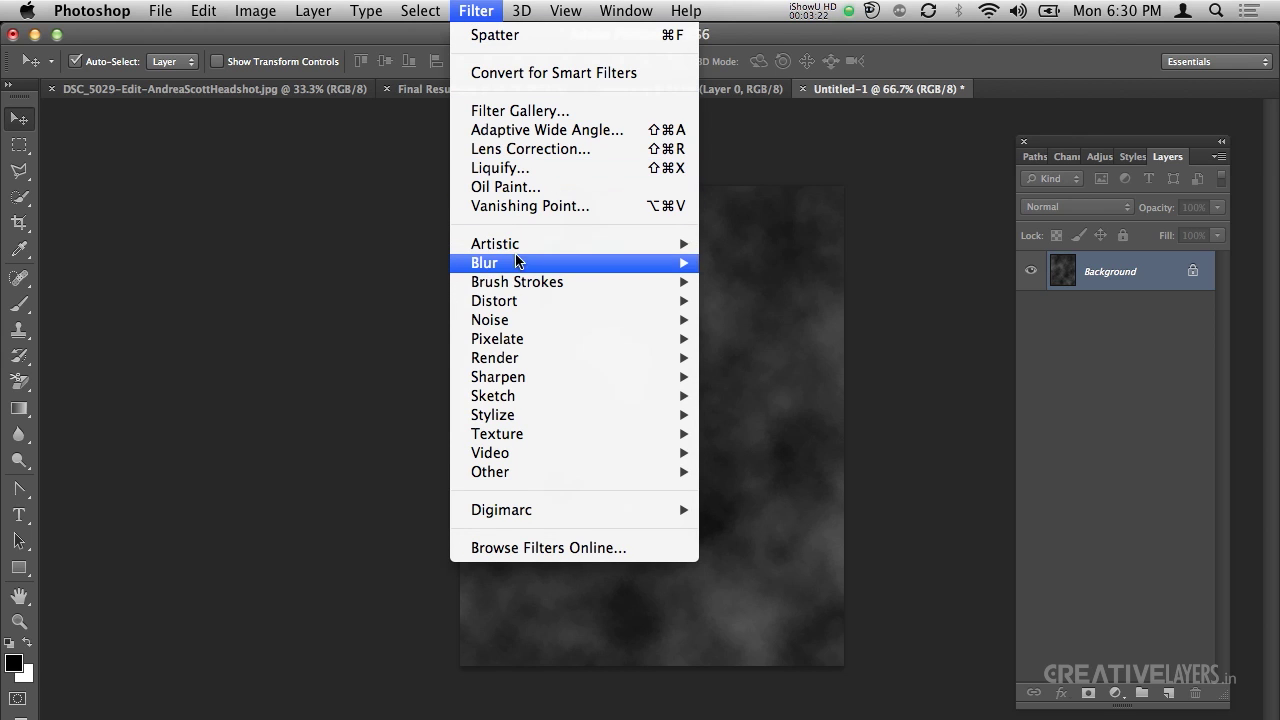
mouse_move(519, 282)
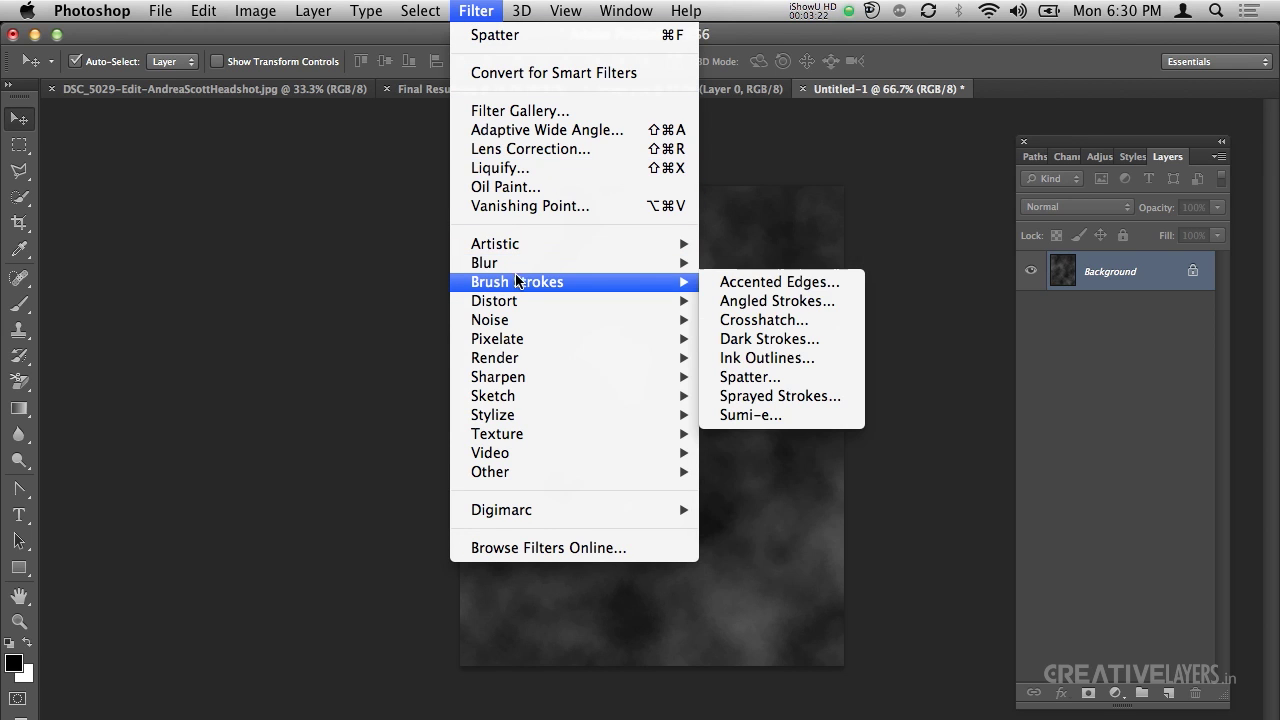
left_click(742, 378)
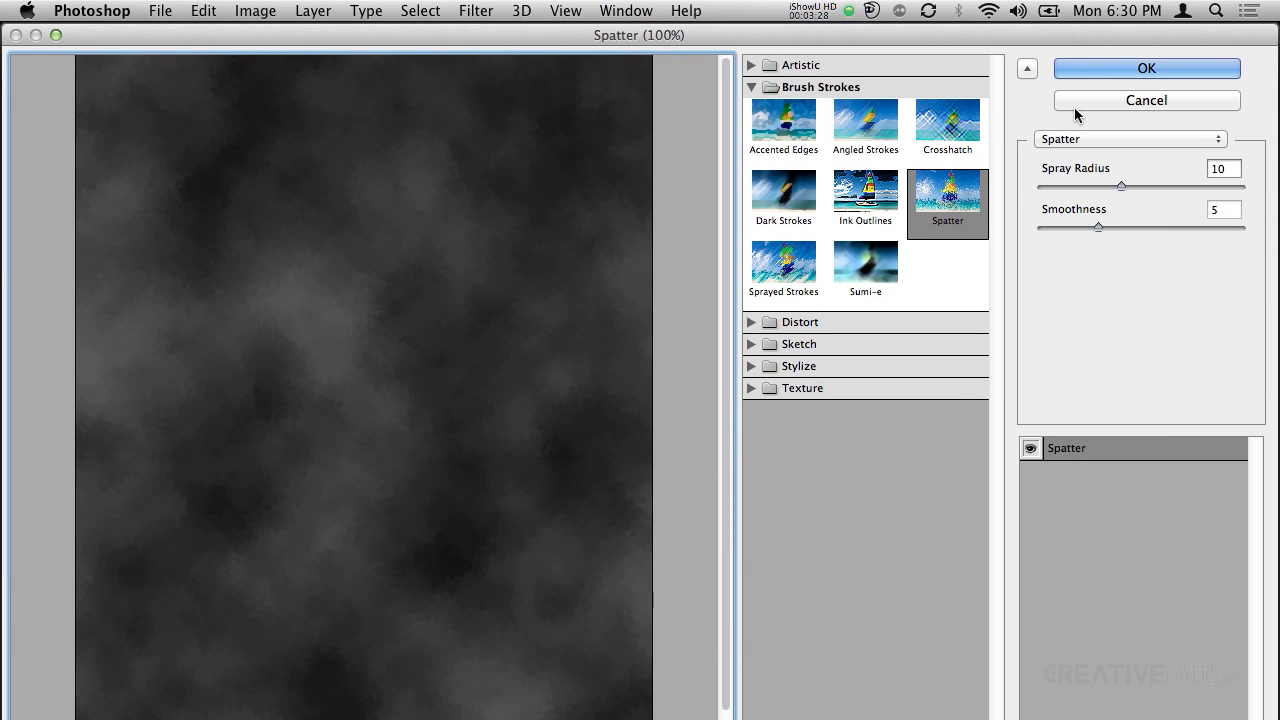
left_click(1123, 186)
left_click_drag(1125, 185, 1176, 187)
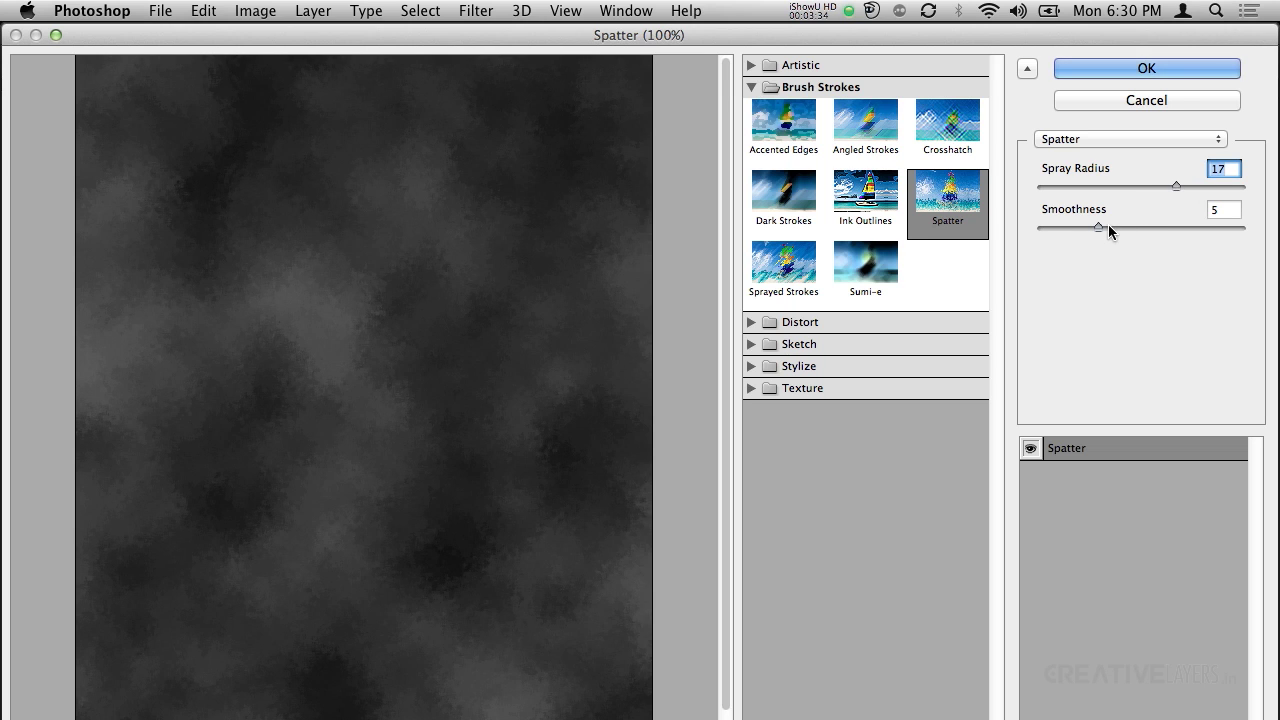
left_click_drag(1106, 227, 1133, 227)
left_click_drag(1133, 226, 1118, 227)
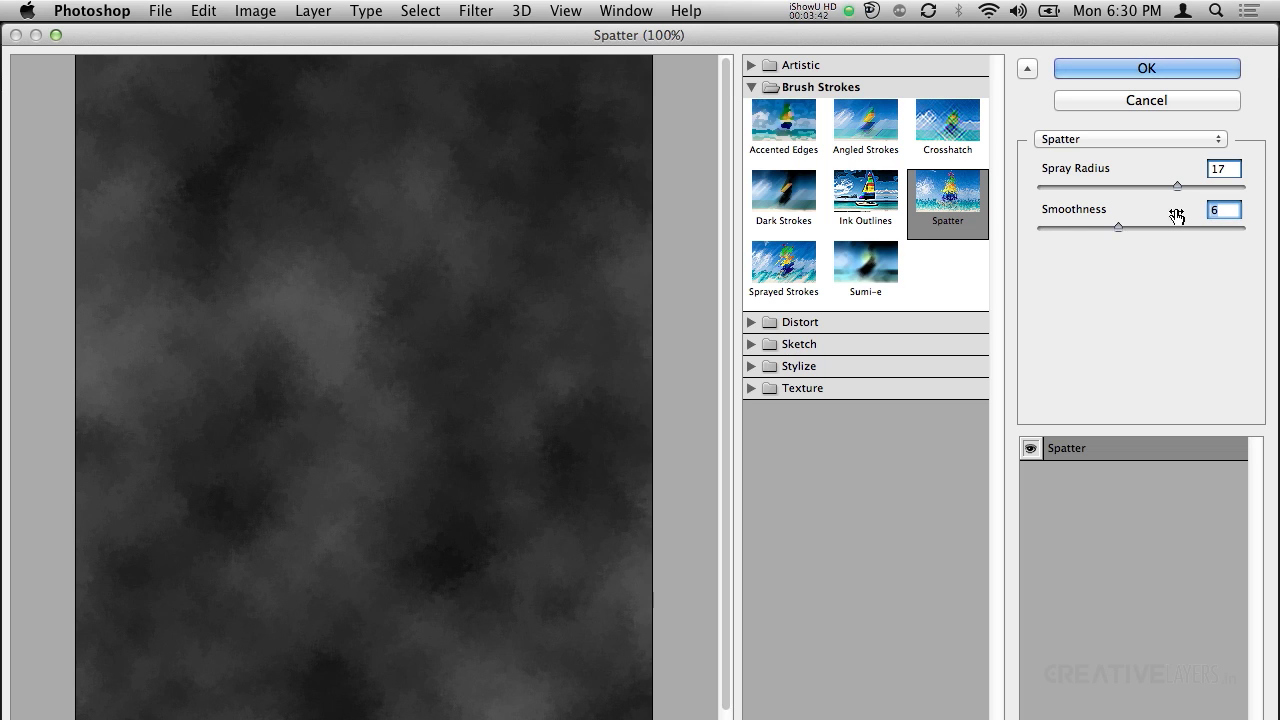
left_click_drag(1177, 188, 1129, 228)
left_click_drag(1161, 187, 1177, 187)
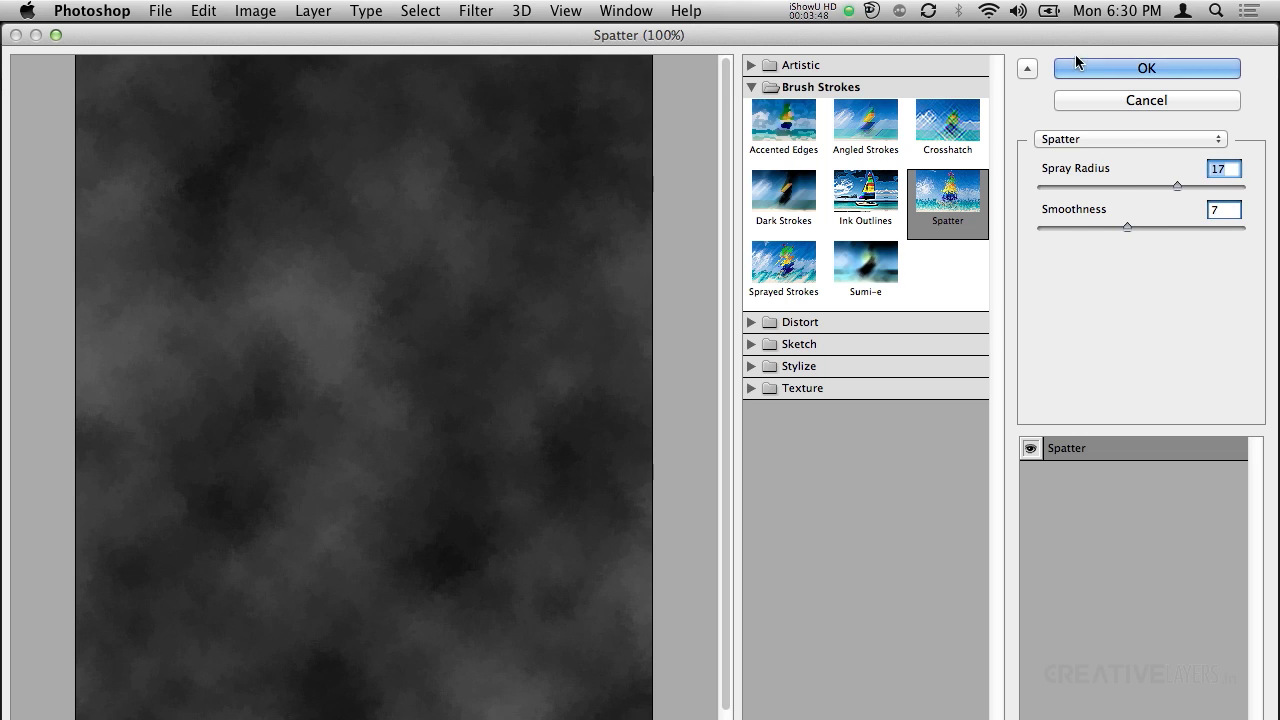
left_click(1124, 70)
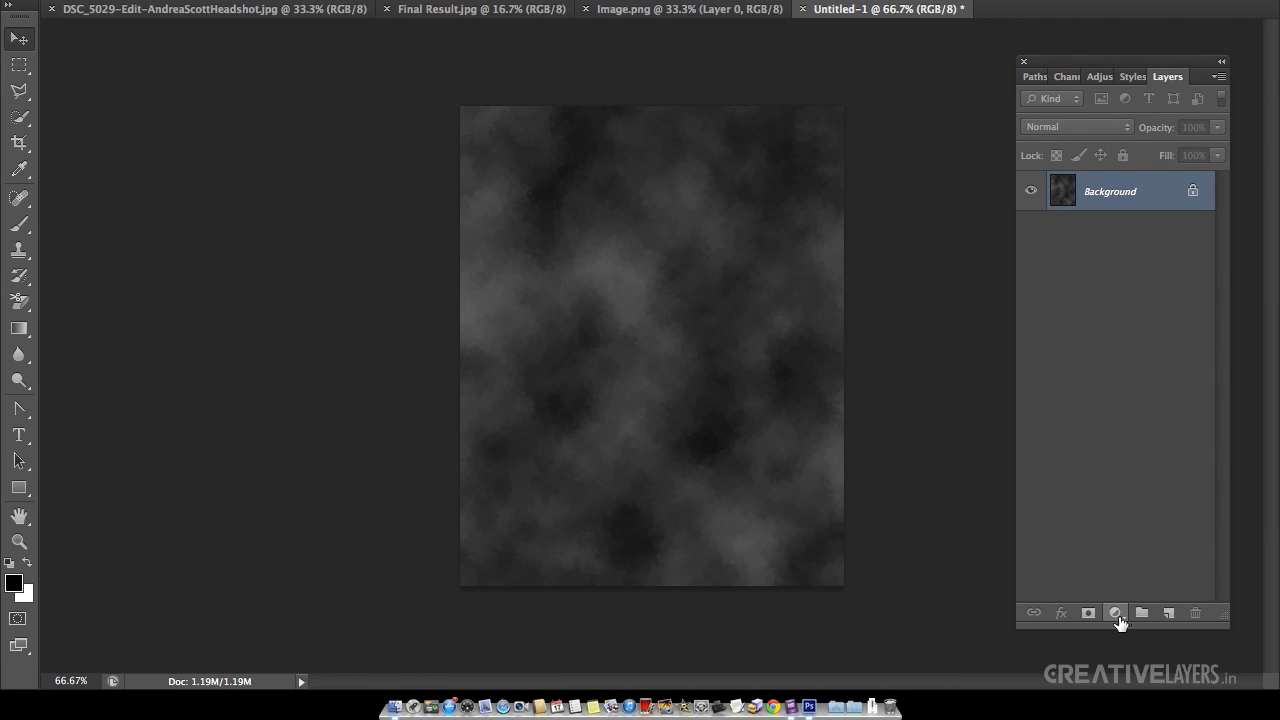
Step: Add a colorized Hue/Saturation adjustment layer set to Hue 204, Saturation 18, Lightness -11
left_click(1116, 614)
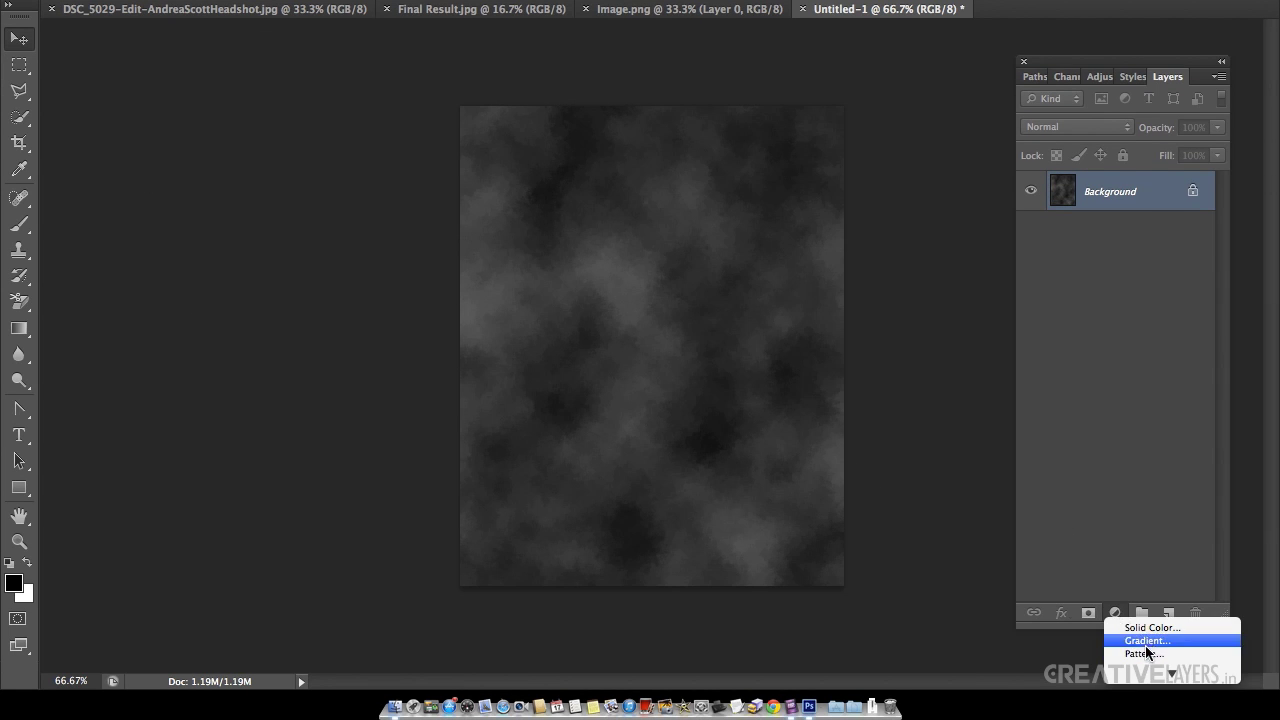
mouse_move(1172, 675)
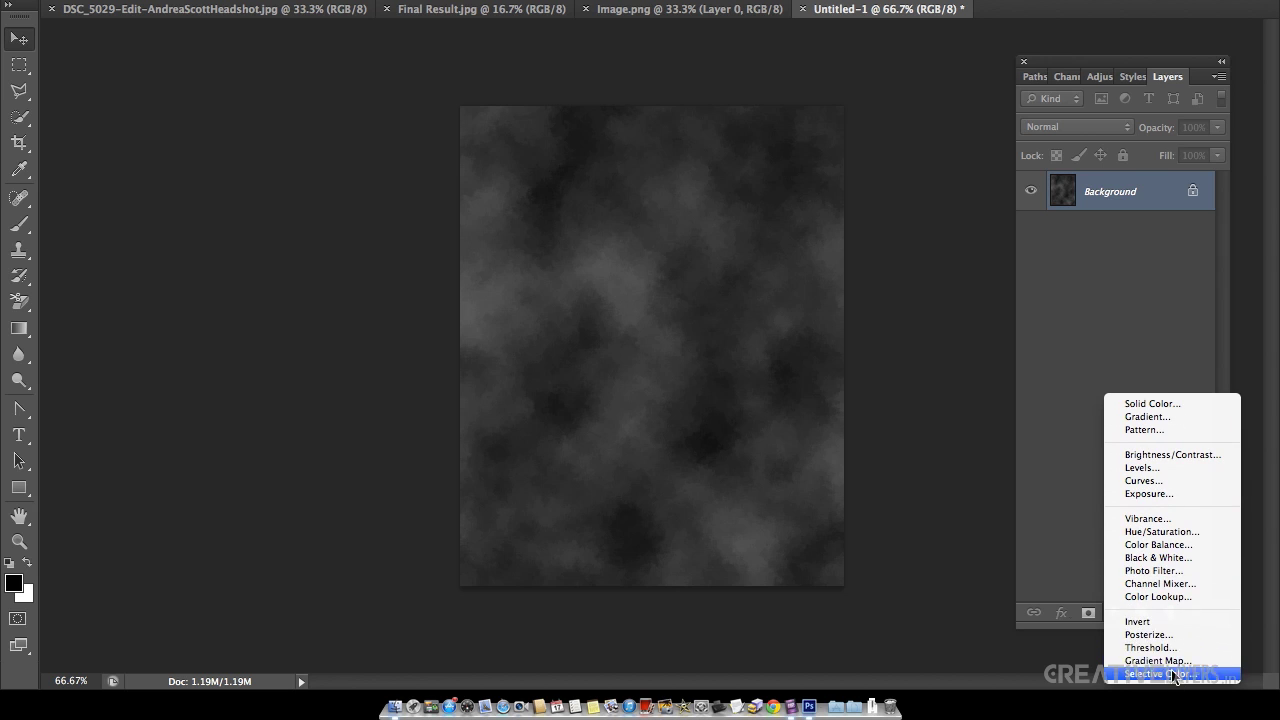
left_click(1156, 535)
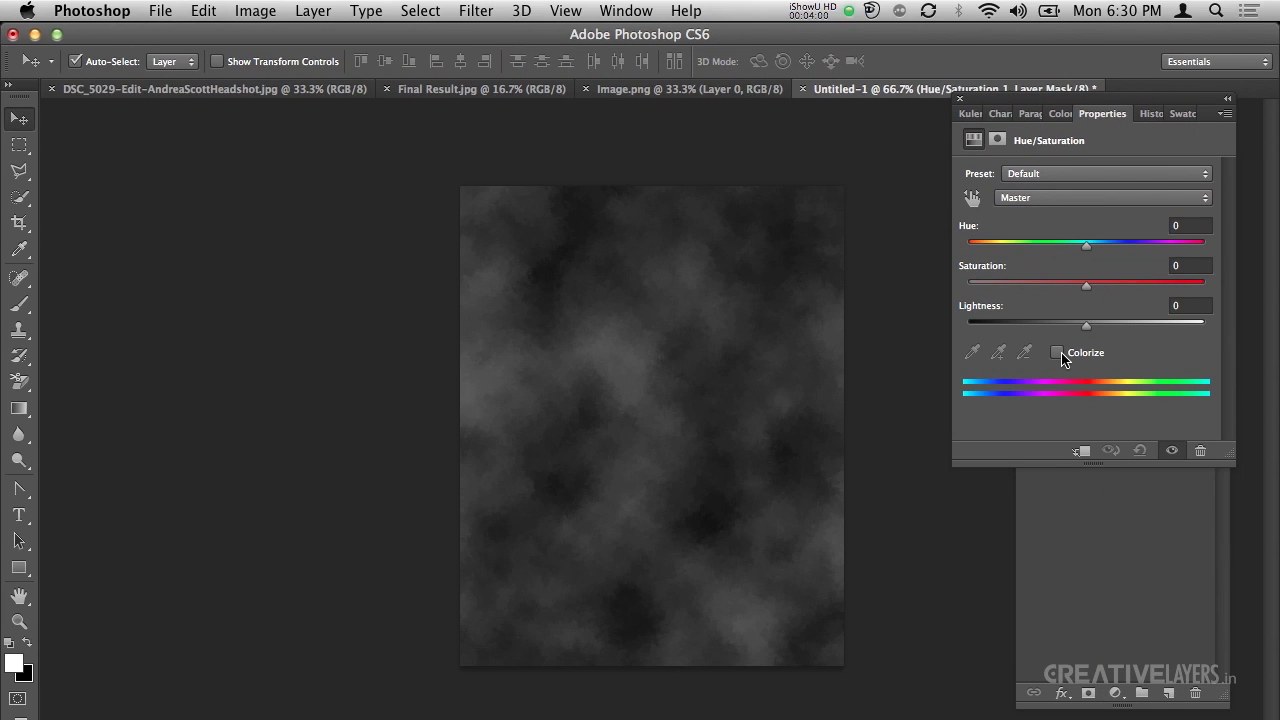
left_click(1066, 356)
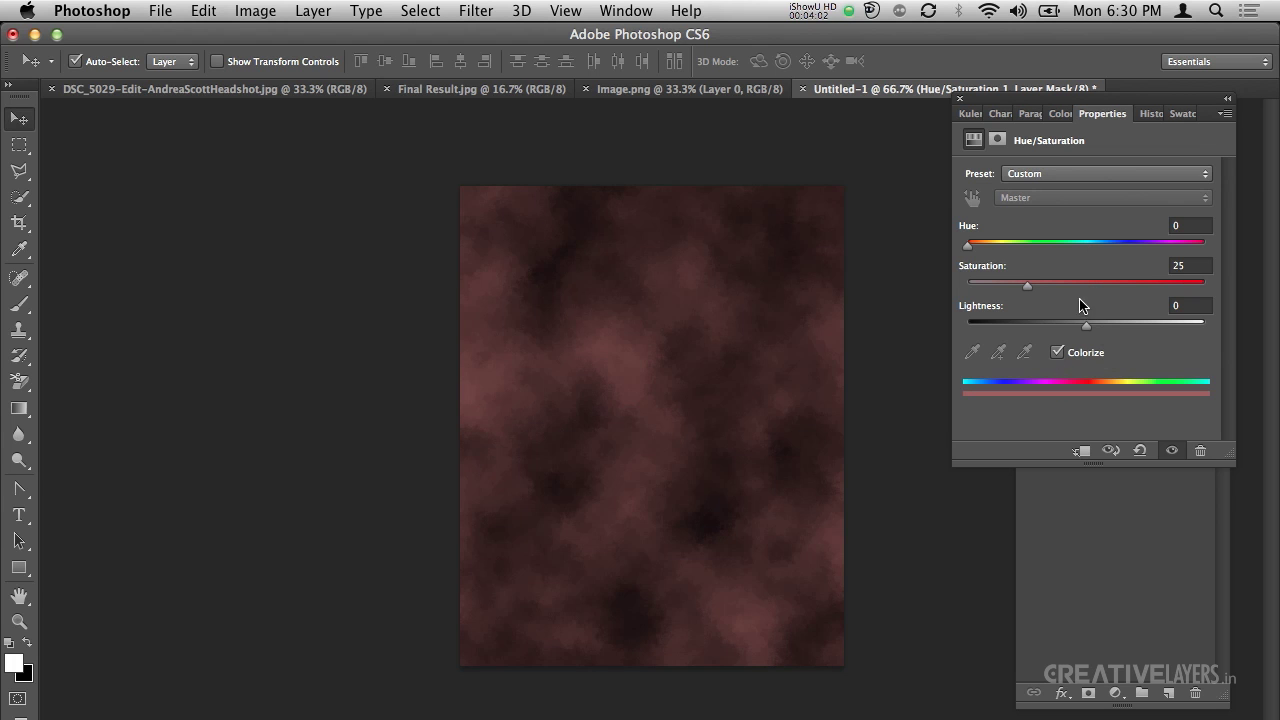
left_click_drag(970, 249, 1118, 250)
left_click_drag(1030, 287, 1012, 295)
left_click_drag(1085, 326, 1073, 328)
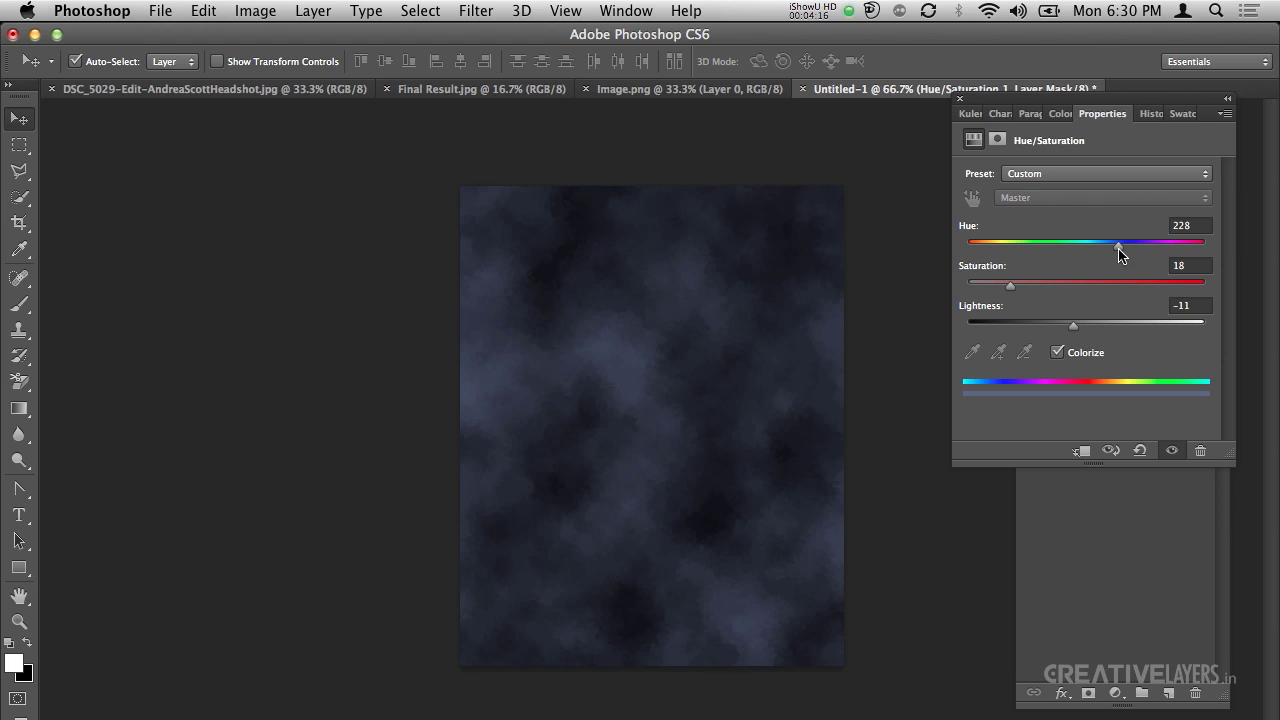
left_click_drag(1118, 247, 1101, 250)
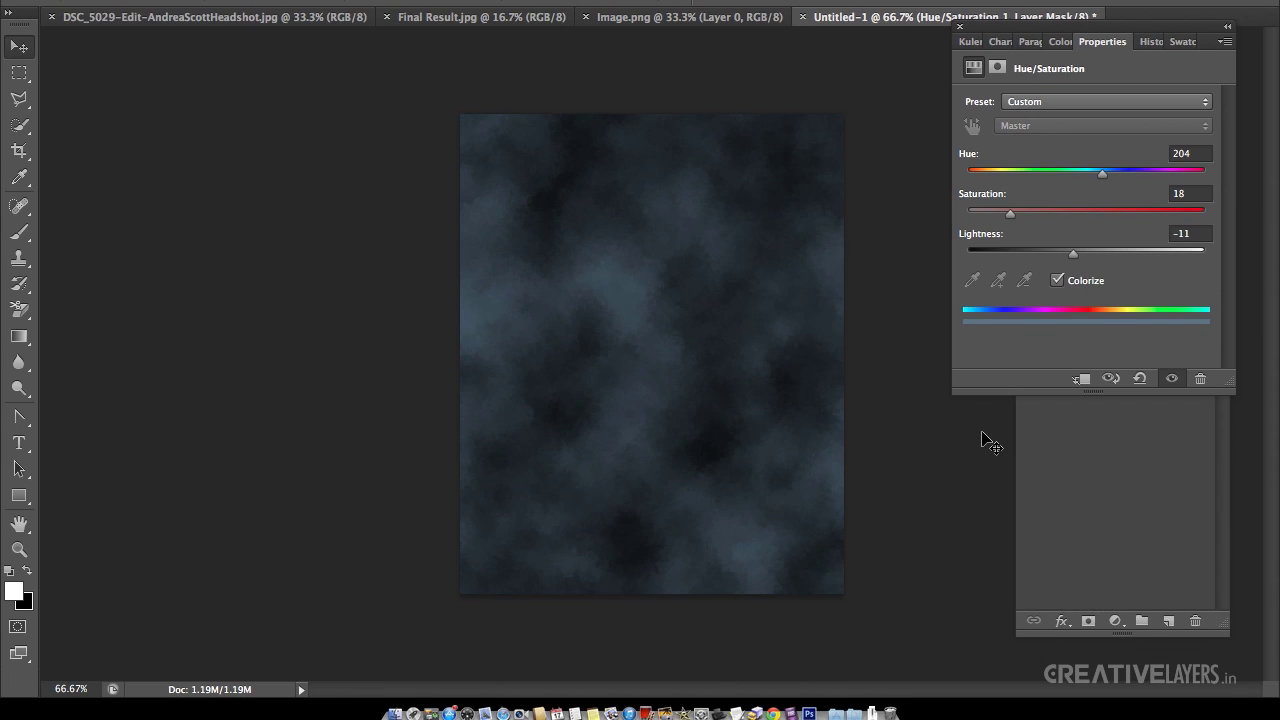
left_click(980, 512)
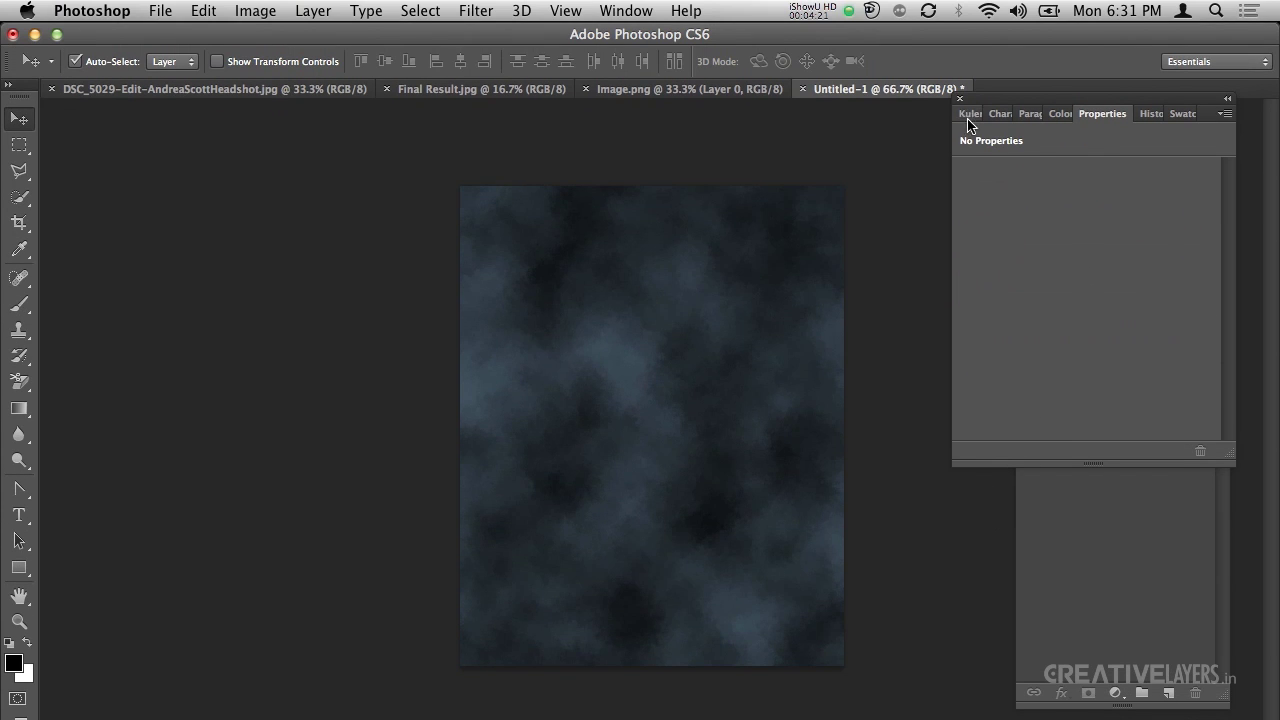
left_click_drag(968, 124, 966, 189)
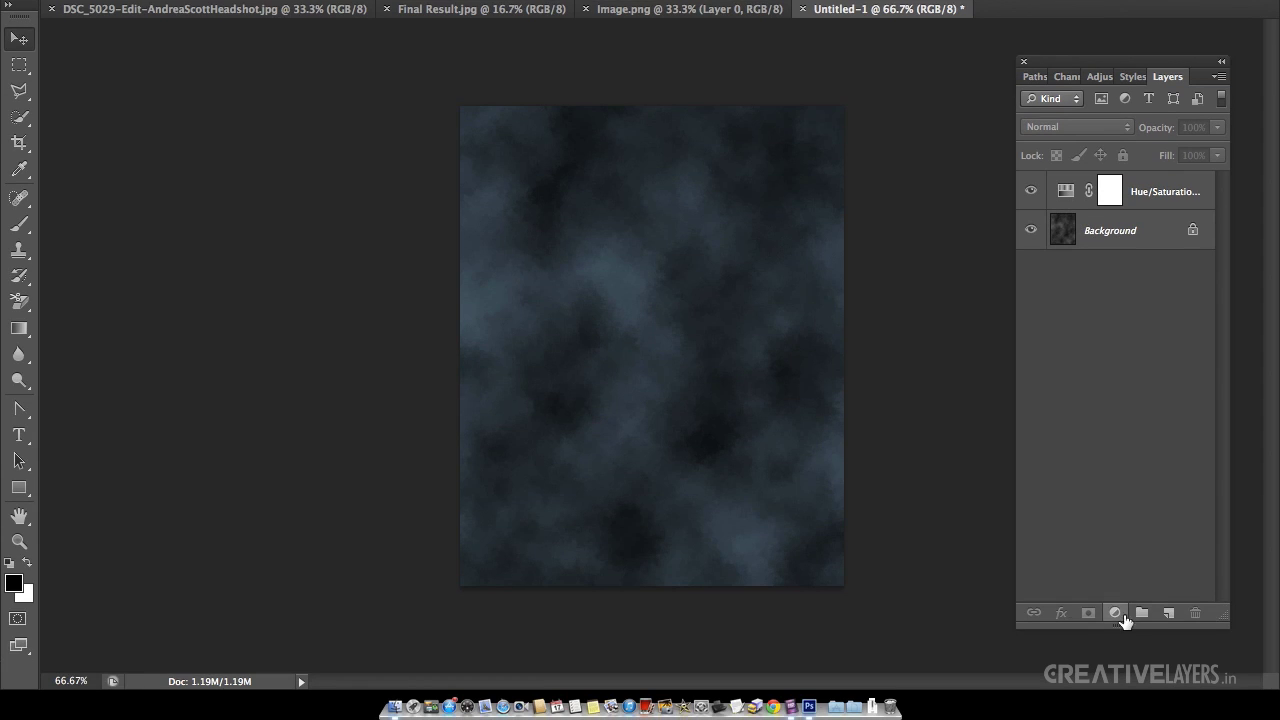
double_click(1065, 191)
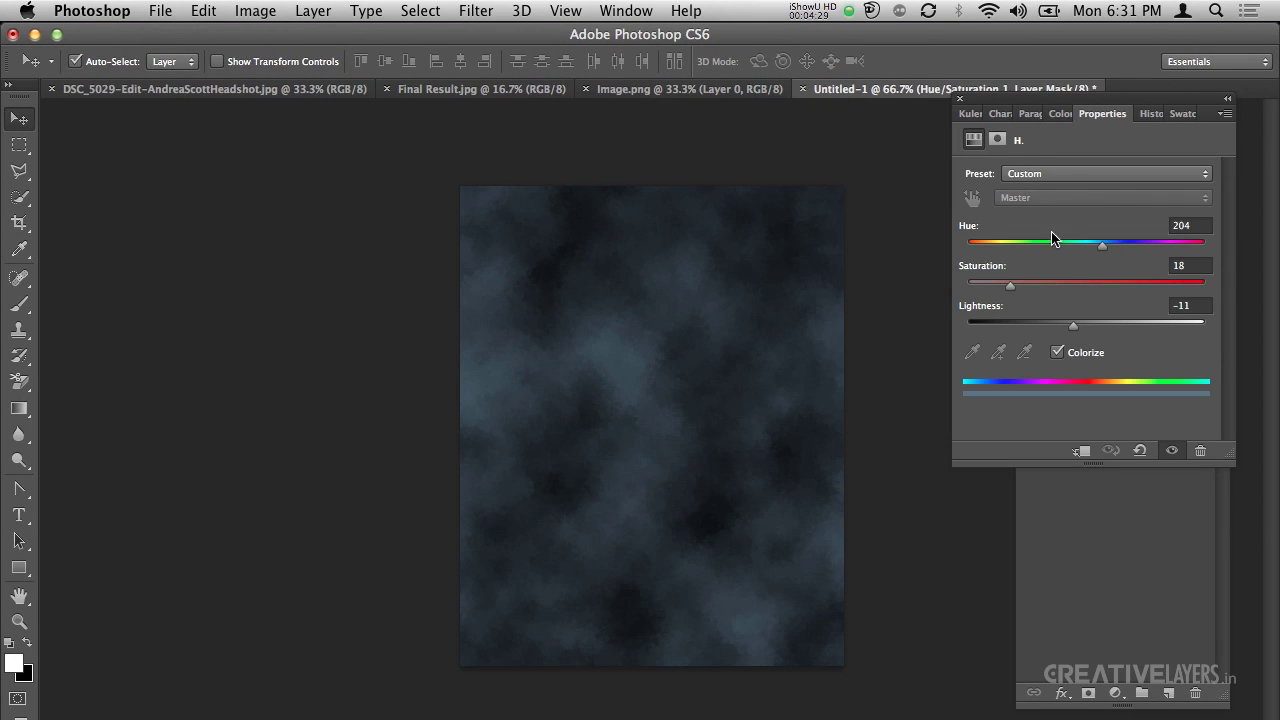
Step: Drag the cut-out headshot from Image.png into Untitled-1 and fit the whole canvas on screen
left_click(959, 98)
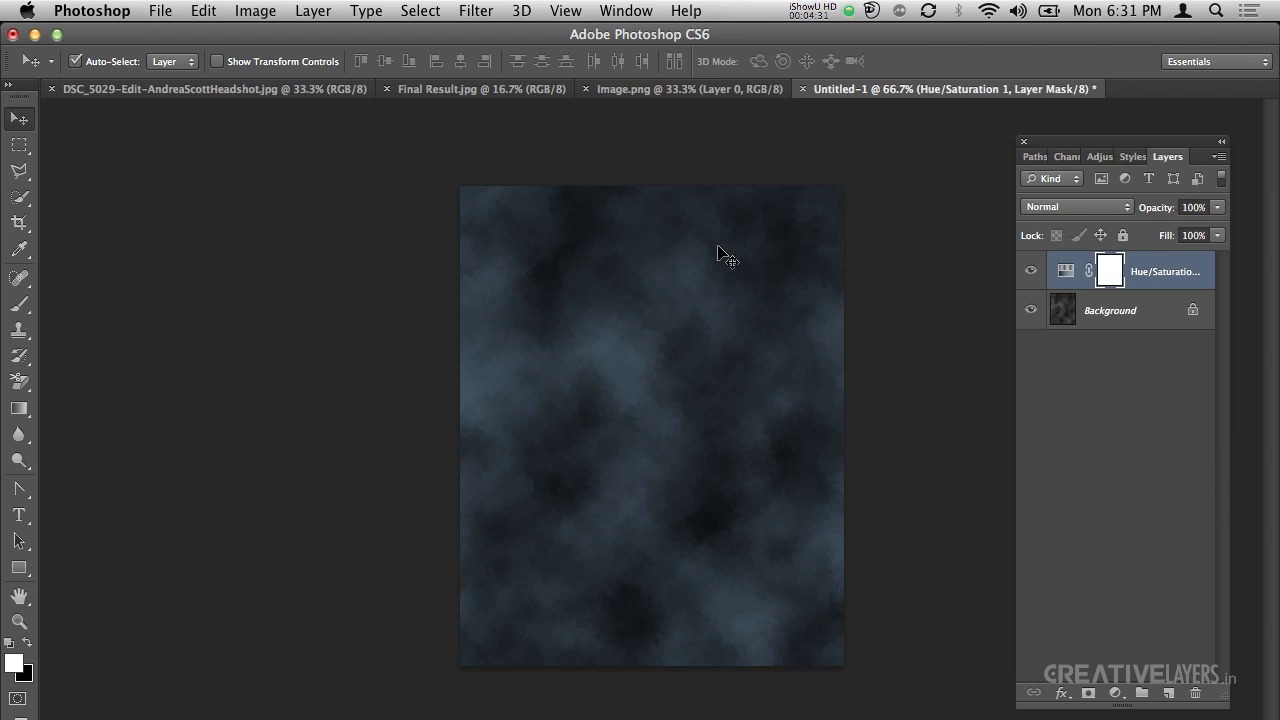
left_click(152, 89)
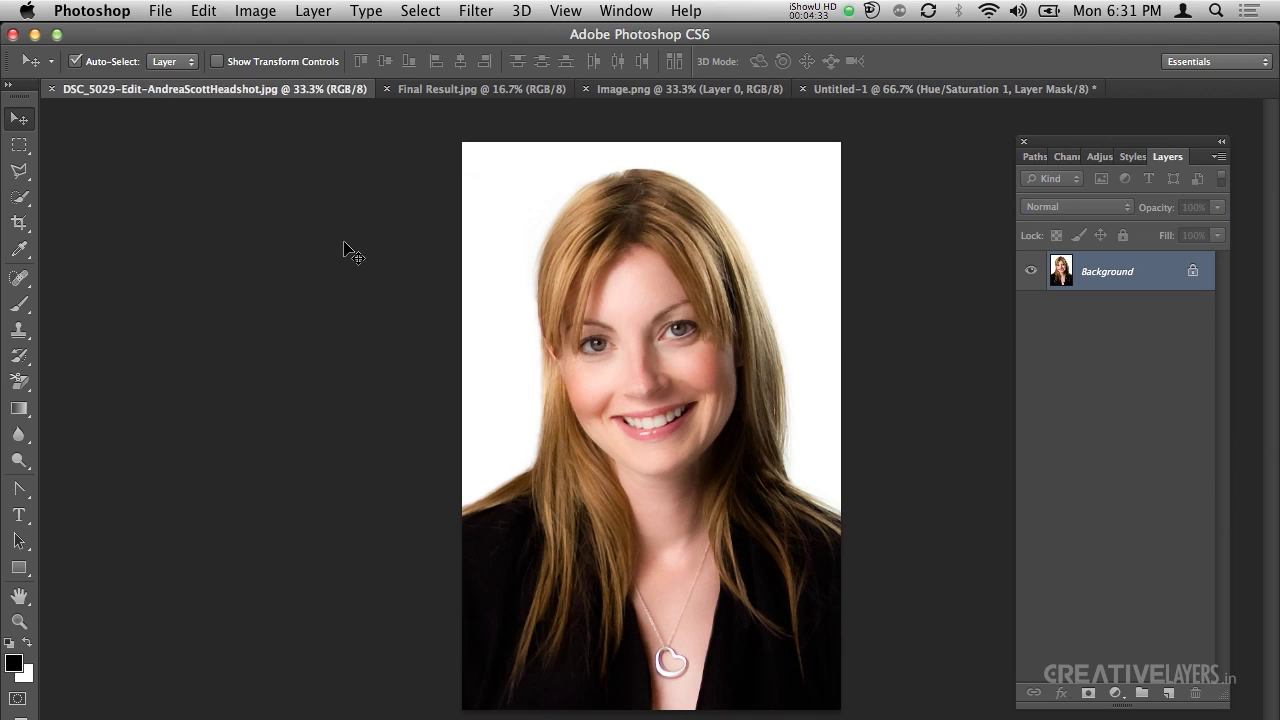
left_click(628, 92)
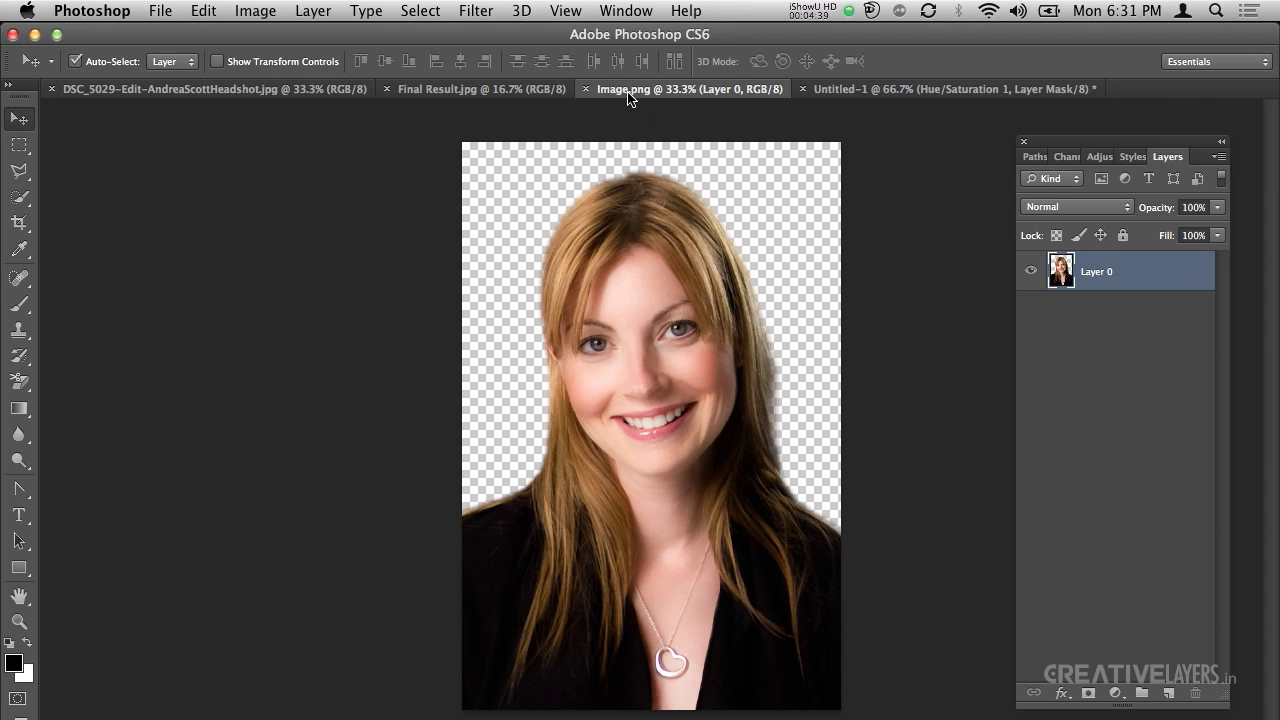
left_click_drag(661, 102, 710, 442)
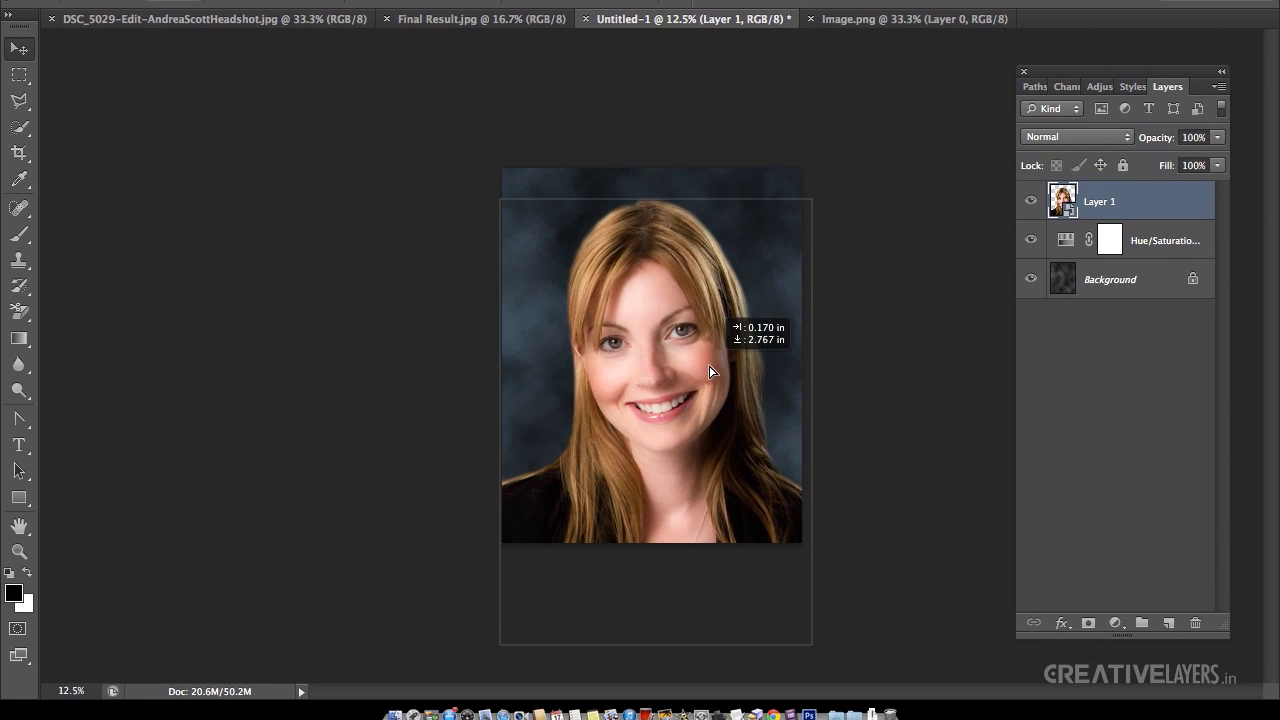
left_click_drag(709, 372, 710, 369)
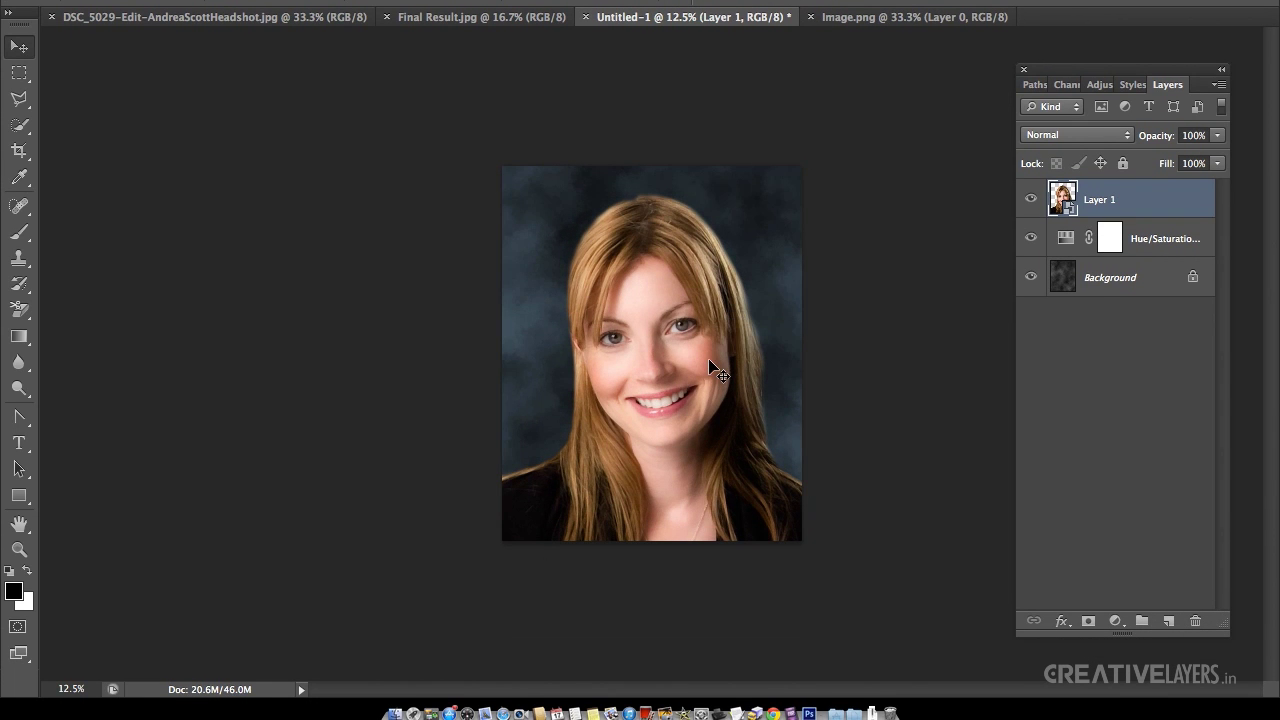
key("super+0")
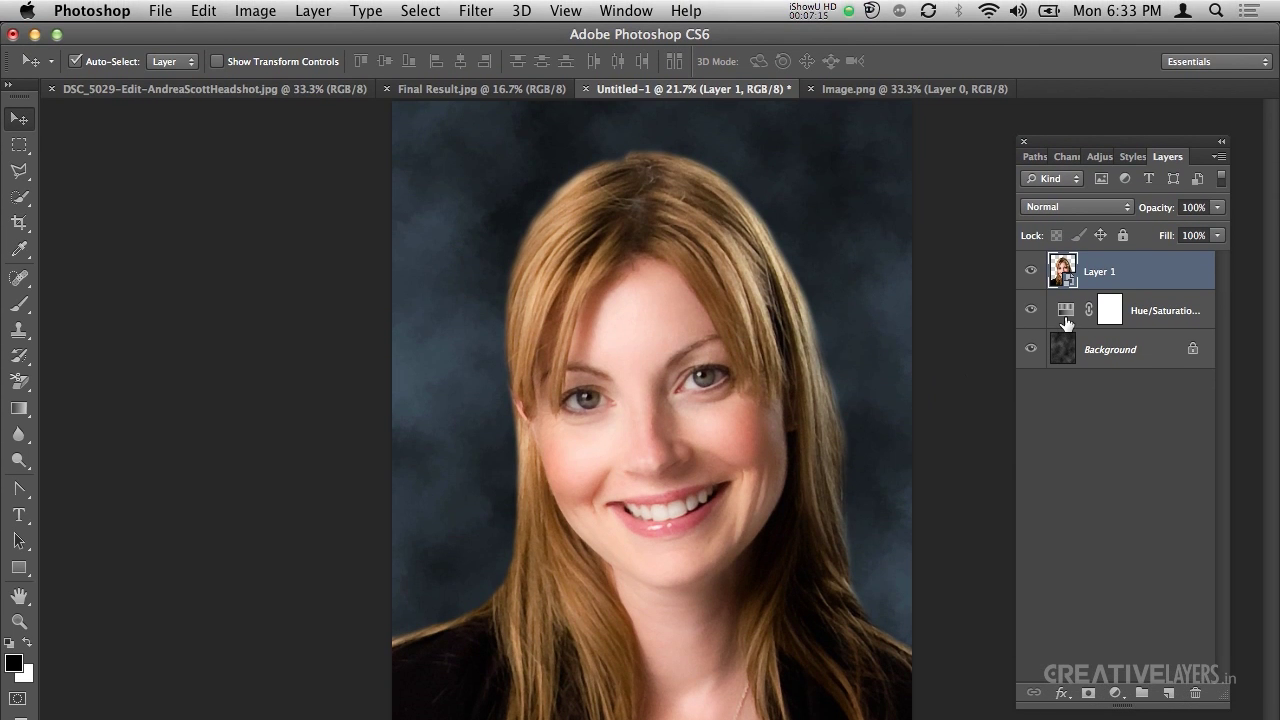
Step: Retint the Hue/Saturation adjustment layer to Hue 24, Saturation 24, Lightness -32
double_click(1066, 312)
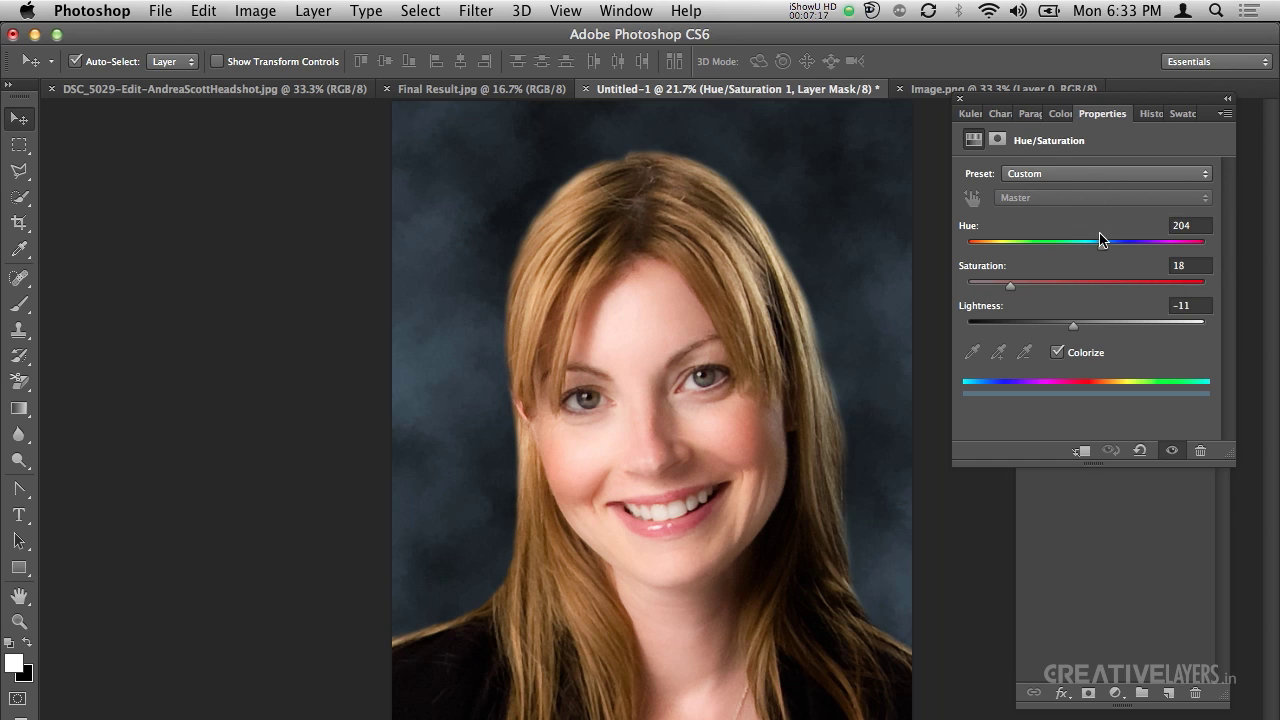
left_click_drag(1099, 234, 1023, 294)
left_click_drag(1073, 333, 1048, 331)
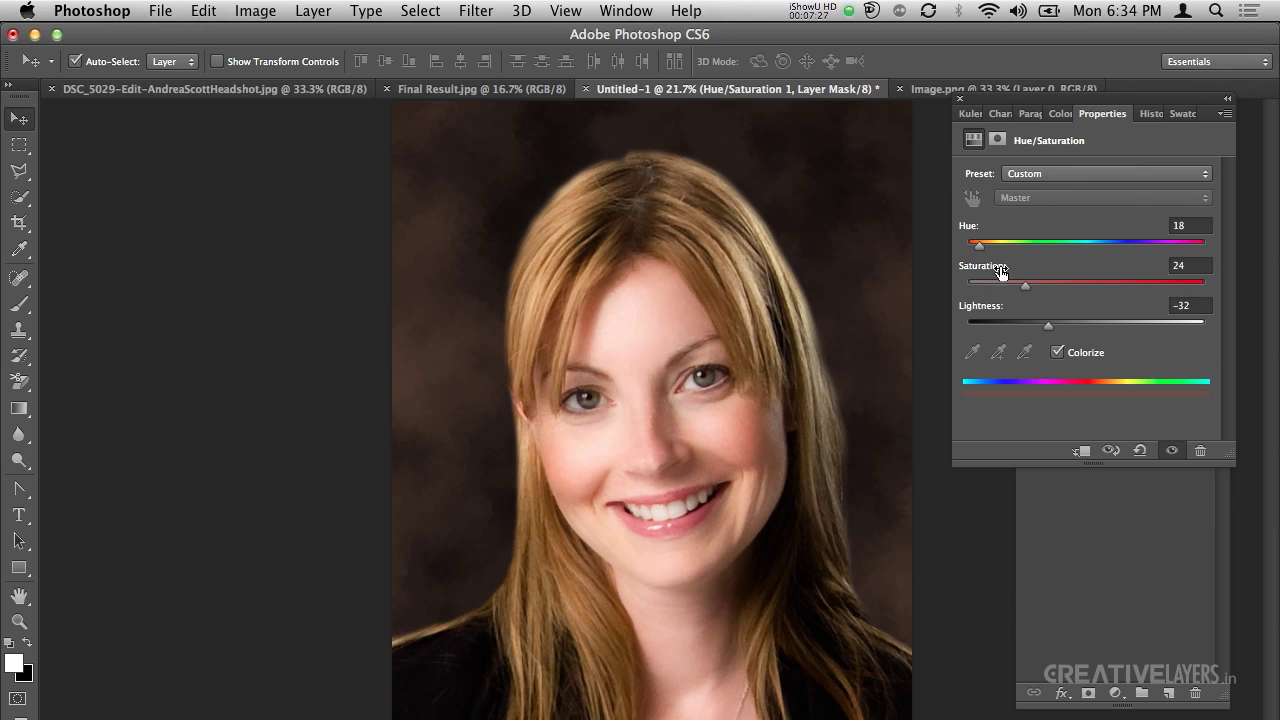
left_click_drag(979, 246, 983, 248)
Step: Close the Properties panel, select Layer 1, and move the portrait about 100 pixels left
left_click(959, 98)
left_click(1062, 271)
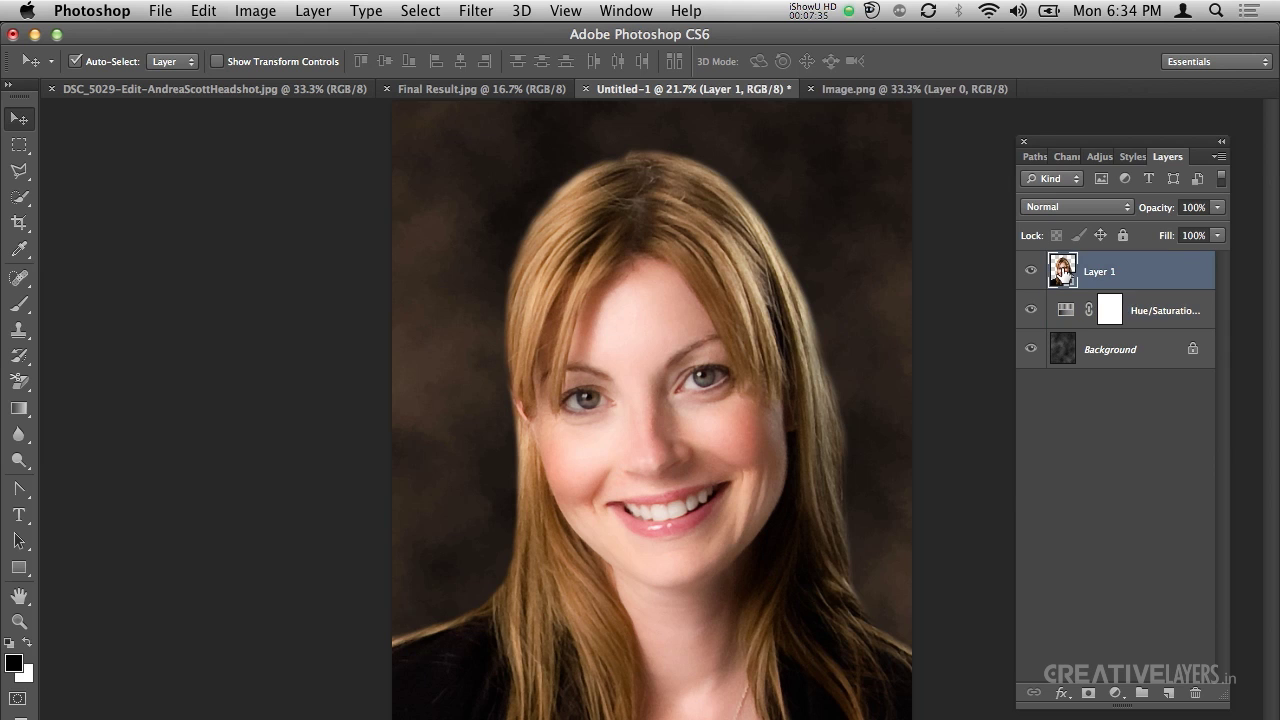
left_click_drag(837, 366, 738, 373)
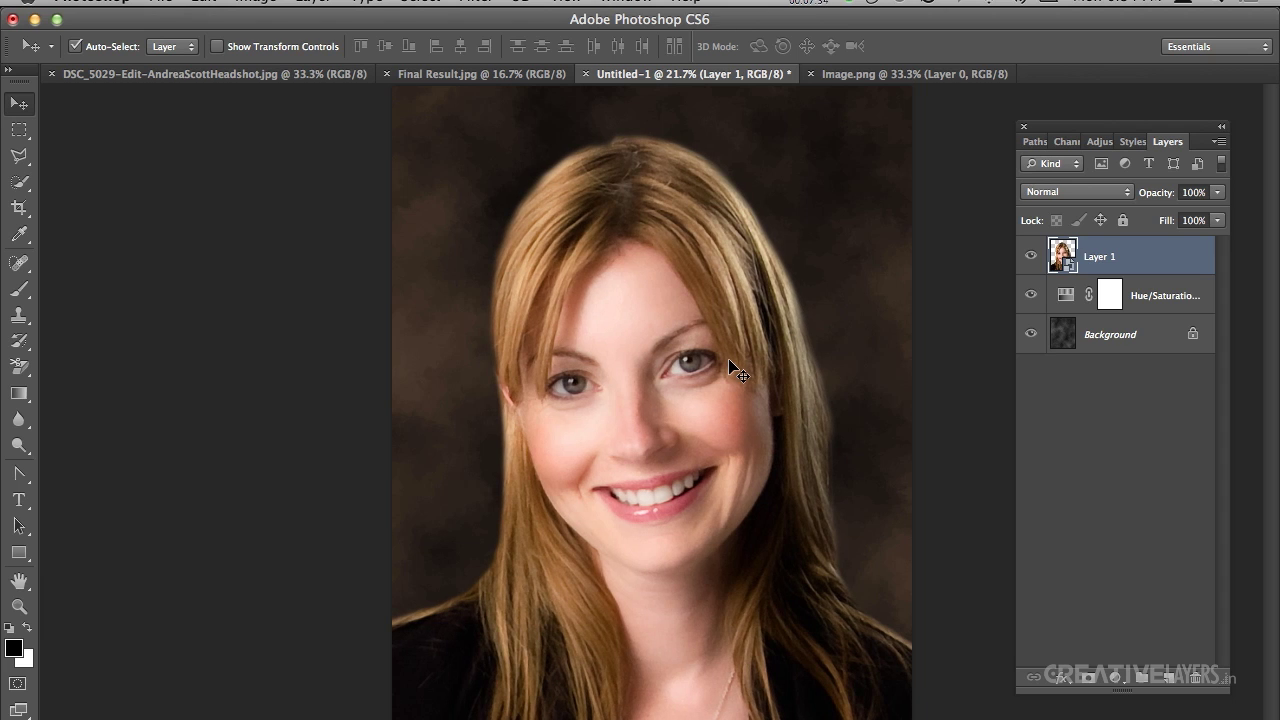